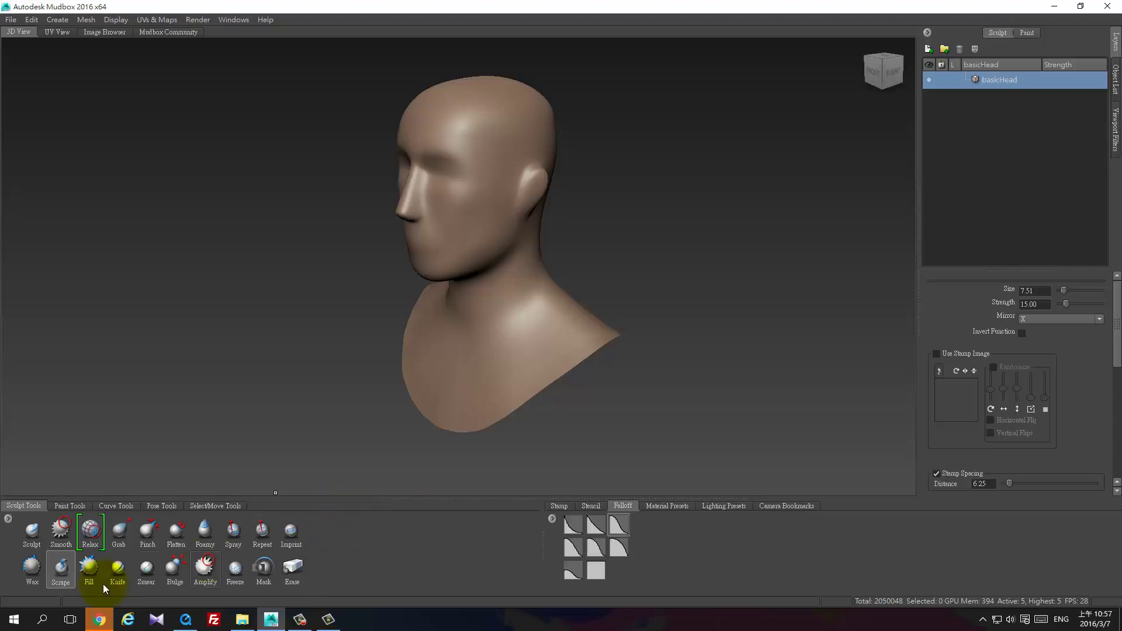
Step: Set up the Wax brush for the neck with a steep falloff curve, size 4.53 and strength 6.79
{"action": "left_click", "coordinate": [31, 567]}
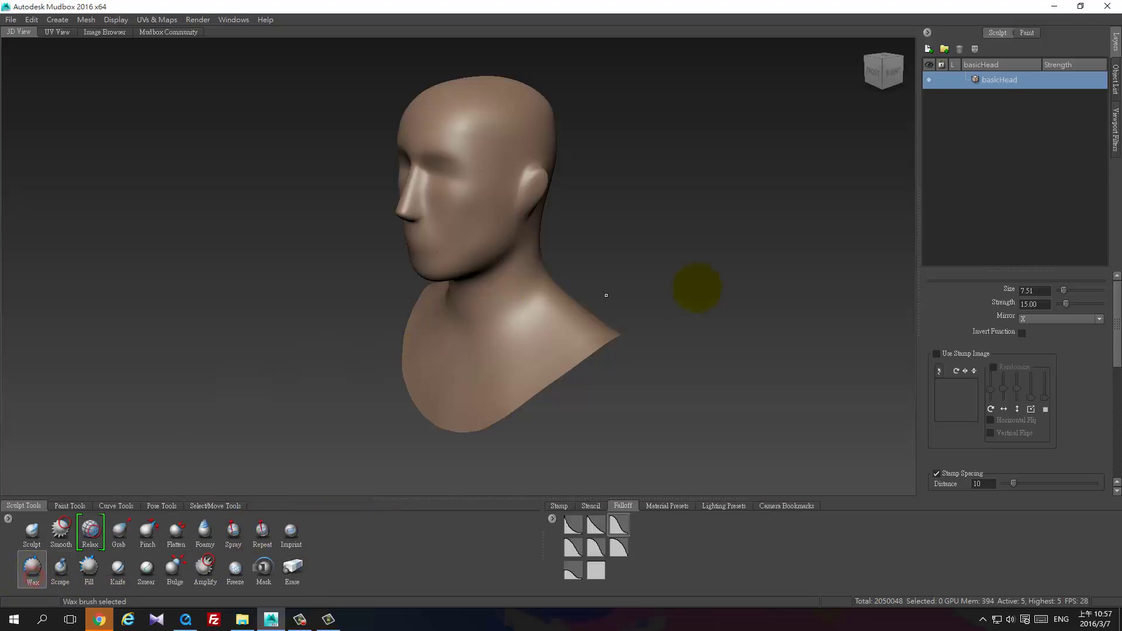
{"action": "scroll", "coordinate": [508, 351], "scroll_direction": "up", "scroll_amount": 5}
{"action": "left_click_drag", "start_coordinate": [486, 407], "coordinate": [527, 380], "text": "alt"}
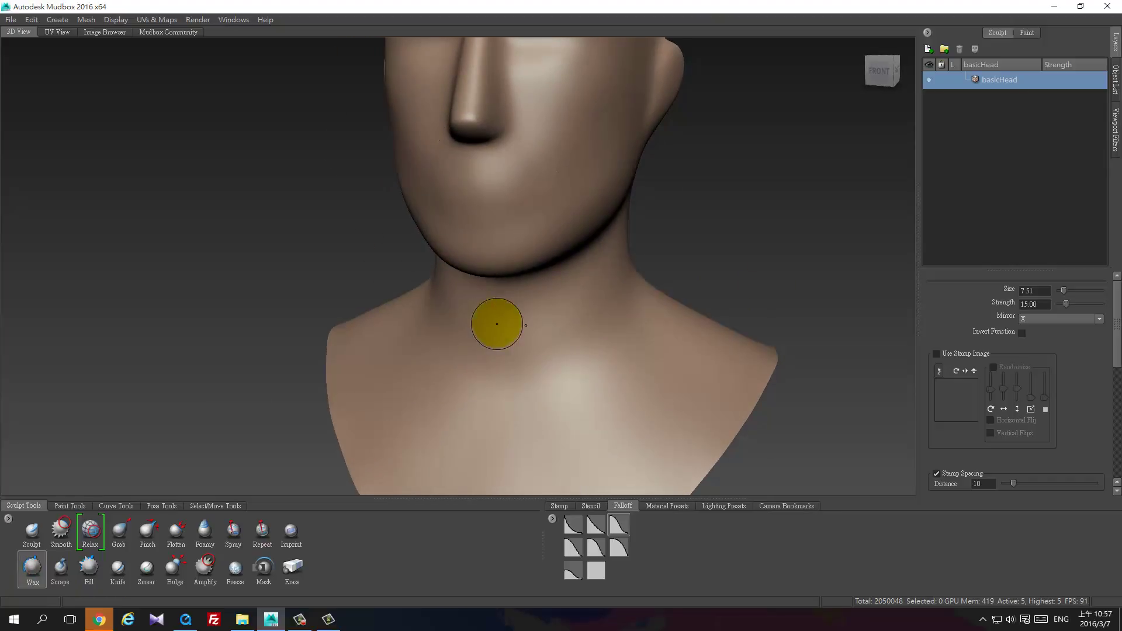
{"action": "left_click_drag", "start_coordinate": [494, 321], "coordinate": [513, 258], "text": "alt"}
{"action": "left_click_drag", "start_coordinate": [590, 318], "coordinate": [526, 325], "text": "alt"}
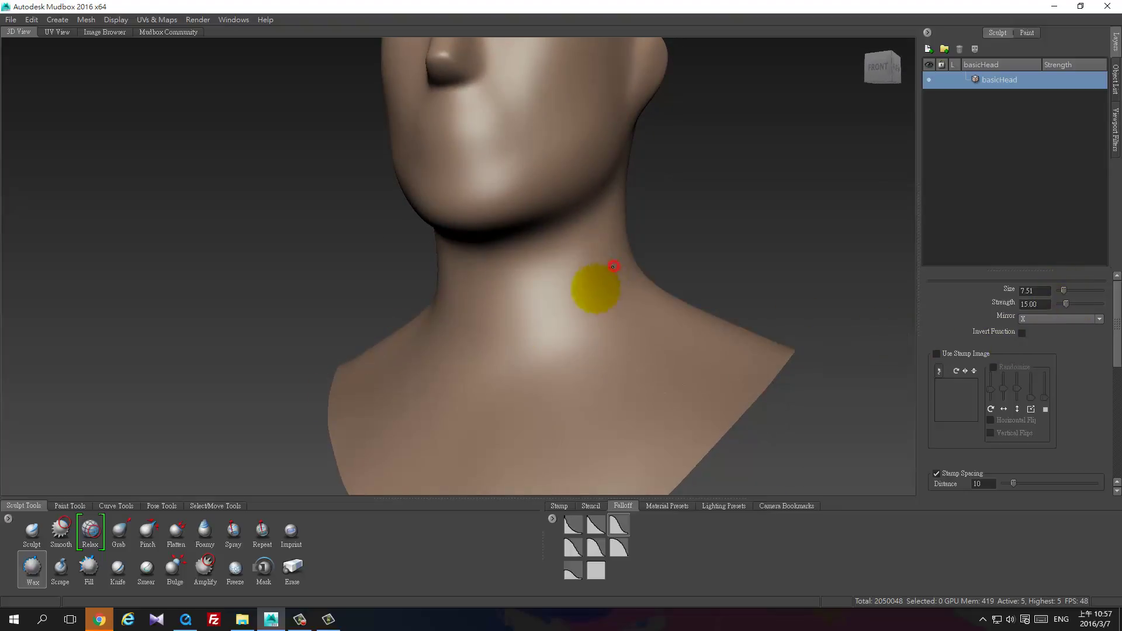
{"action": "mouse_move", "coordinate": [594, 288]}
{"action": "left_mouse_down"}
{"action": "mouse_move", "coordinate": [568, 325]}
{"action": "mouse_move", "coordinate": [591, 309]}
{"action": "left_mouse_up"}
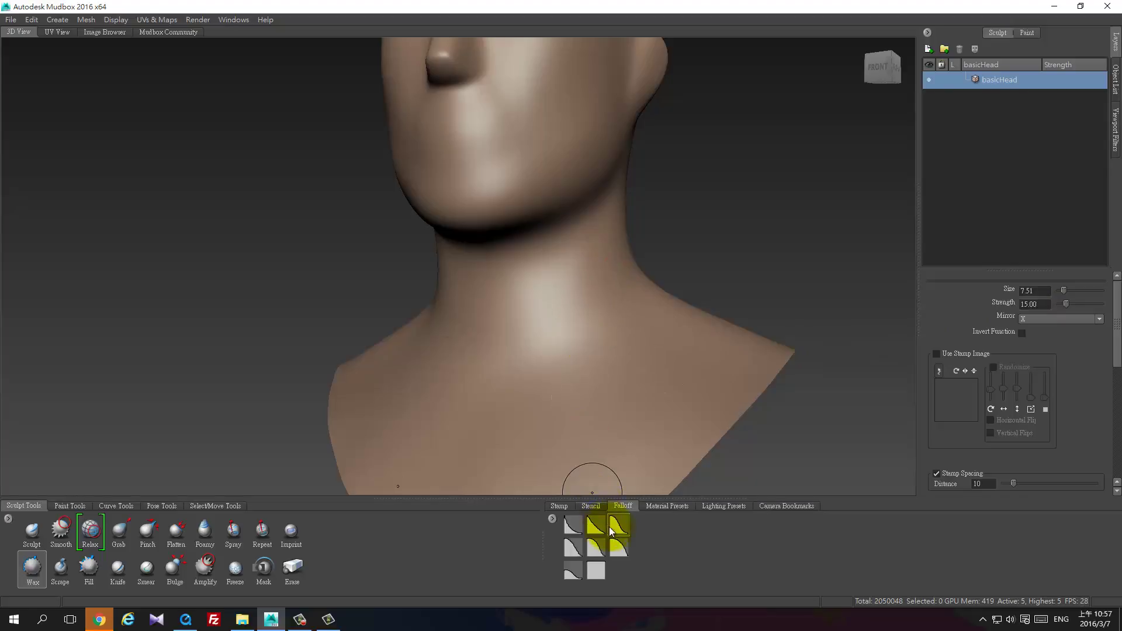
{"action": "left_click", "coordinate": [573, 547]}
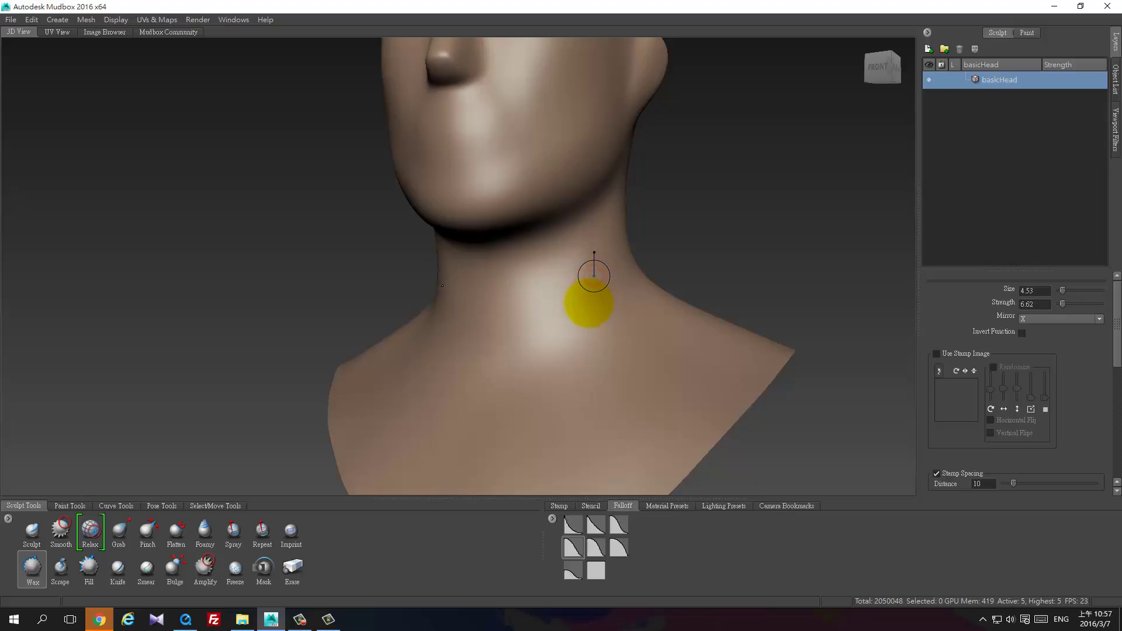
Step: Build up mirrored neck muscle ridges with Wax strokes running from behind the jaw down to the collarbone
{"action": "left_click_drag", "start_coordinate": [602, 208], "coordinate": [520, 415]}
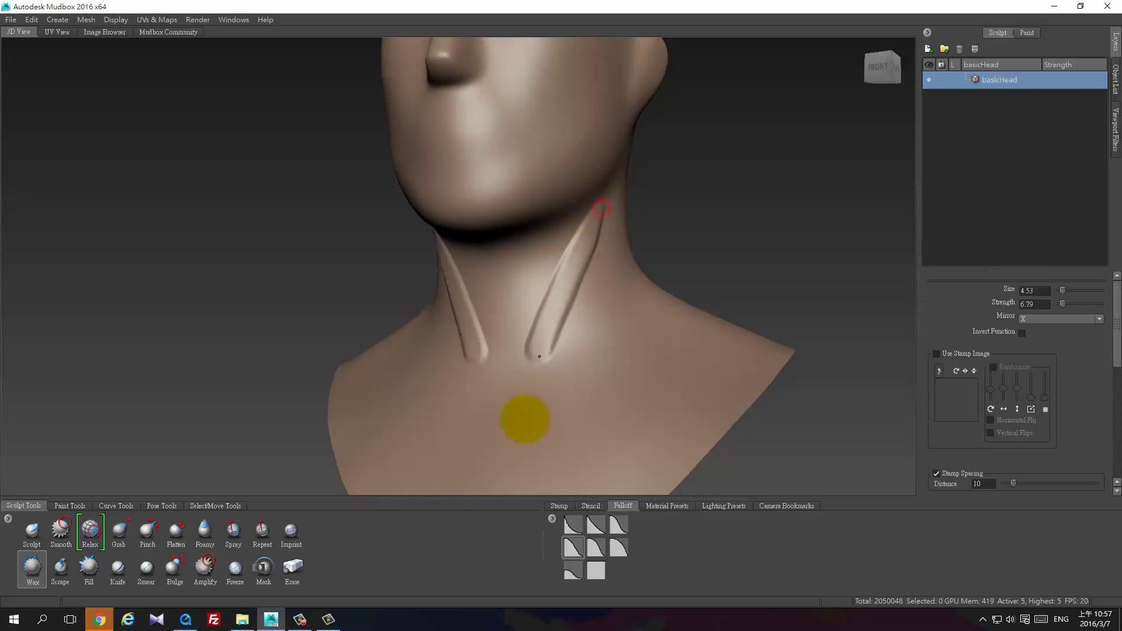
{"action": "left_click_drag", "start_coordinate": [608, 229], "coordinate": [527, 426]}
{"action": "mouse_move", "coordinate": [595, 244]}
{"action": "left_mouse_down"}
{"action": "mouse_move", "coordinate": [542, 428]}
{"action": "mouse_move", "coordinate": [529, 417]}
{"action": "left_mouse_up"}
{"action": "left_click_drag", "start_coordinate": [593, 237], "coordinate": [524, 422]}
{"action": "mouse_move", "coordinate": [592, 234]}
{"action": "left_mouse_down"}
{"action": "mouse_move", "coordinate": [533, 415]}
{"action": "mouse_move", "coordinate": [554, 357]}
{"action": "left_mouse_up"}
Step: Add wax to the middle of the throat and thicken the lower part of both neck muscle ridges
{"action": "mouse_move", "coordinate": [634, 337]}
{"action": "left_mouse_down", "text": "alt"}
{"action": "mouse_move", "coordinate": [563, 345]}
{"action": "mouse_move", "coordinate": [536, 371]}
{"action": "left_mouse_up", "text": "alt"}
{"action": "mouse_move", "coordinate": [541, 430]}
{"action": "left_mouse_down", "text": "alt"}
{"action": "mouse_move", "coordinate": [603, 440]}
{"action": "mouse_move", "coordinate": [509, 393]}
{"action": "mouse_move", "coordinate": [523, 332]}
{"action": "left_mouse_up", "text": "alt"}
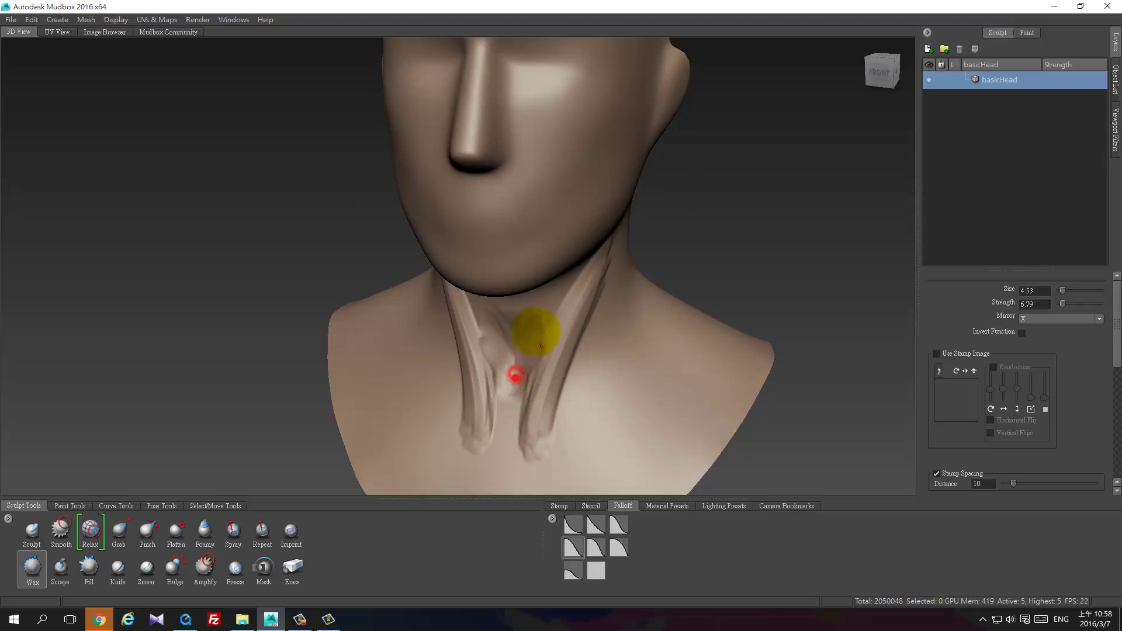
{"action": "left_click_drag", "start_coordinate": [596, 286], "coordinate": [531, 446]}
{"action": "mouse_move", "coordinate": [571, 303]}
{"action": "left_mouse_down"}
{"action": "mouse_move", "coordinate": [534, 432]}
{"action": "mouse_move", "coordinate": [536, 475]}
{"action": "left_mouse_up"}
{"action": "mouse_move", "coordinate": [621, 288]}
{"action": "left_mouse_down"}
{"action": "mouse_move", "coordinate": [597, 376]}
{"action": "mouse_move", "coordinate": [567, 357]}
{"action": "left_mouse_up"}
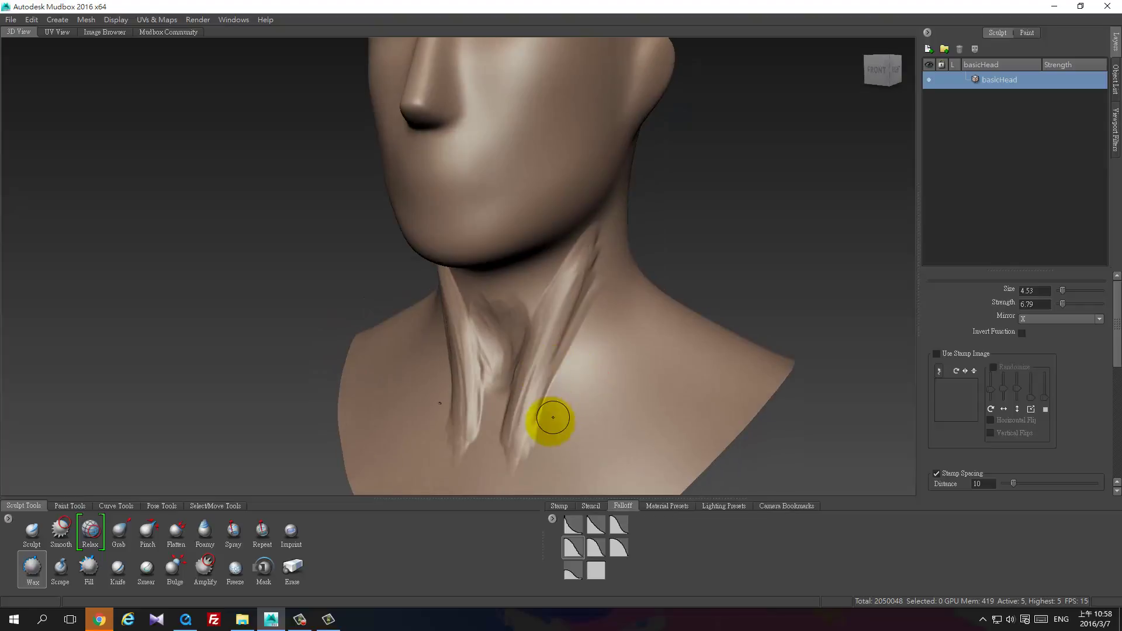
Step: Widen the neck muscles with further Wax strokes along their outer edges down to the collarbone
{"action": "mouse_move", "coordinate": [541, 438]}
{"action": "left_mouse_down"}
{"action": "mouse_move", "coordinate": [573, 345]}
{"action": "mouse_move", "coordinate": [531, 419]}
{"action": "mouse_move", "coordinate": [546, 395]}
{"action": "left_mouse_up"}
{"action": "left_click_drag", "start_coordinate": [577, 348], "coordinate": [544, 417]}
{"action": "left_click_drag", "start_coordinate": [596, 311], "coordinate": [533, 430]}
{"action": "mouse_move", "coordinate": [608, 398]}
{"action": "left_mouse_down", "text": "alt"}
{"action": "mouse_move", "coordinate": [556, 390]}
{"action": "mouse_move", "coordinate": [631, 384]}
{"action": "left_mouse_up", "text": "alt"}
{"action": "left_click", "coordinate": [59, 581]}
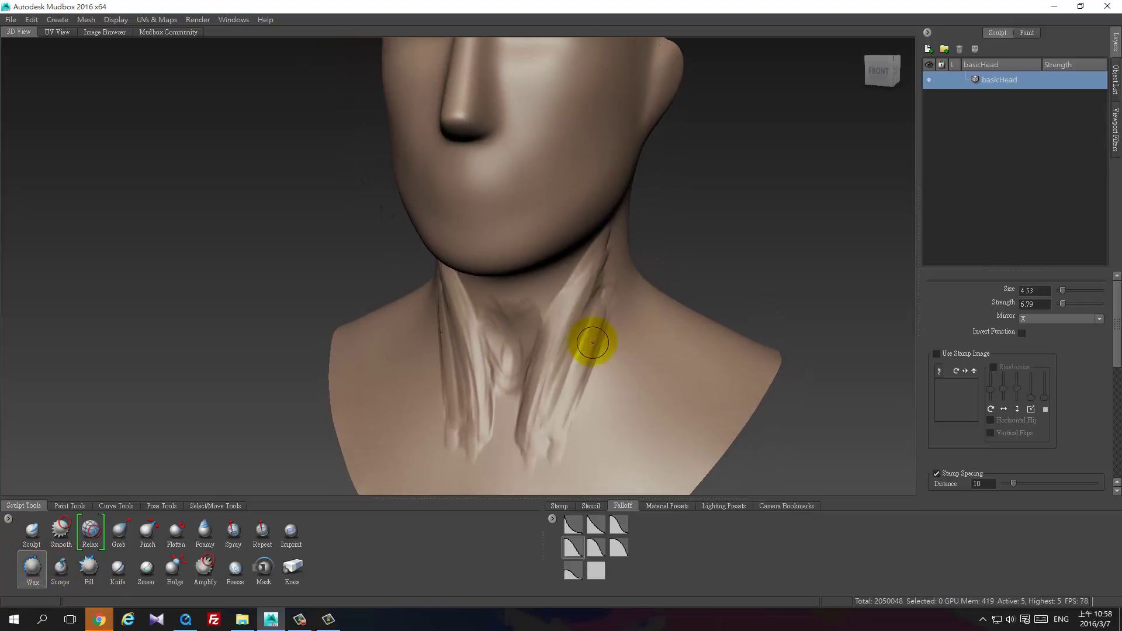
Step: Lay Wax strands on the side of the neck and along the collarbone towards the shoulder
{"action": "mouse_move", "coordinate": [581, 363]}
{"action": "left_mouse_down", "text": "alt"}
{"action": "mouse_move", "coordinate": [501, 343]}
{"action": "mouse_move", "coordinate": [549, 251]}
{"action": "left_mouse_up", "text": "alt"}
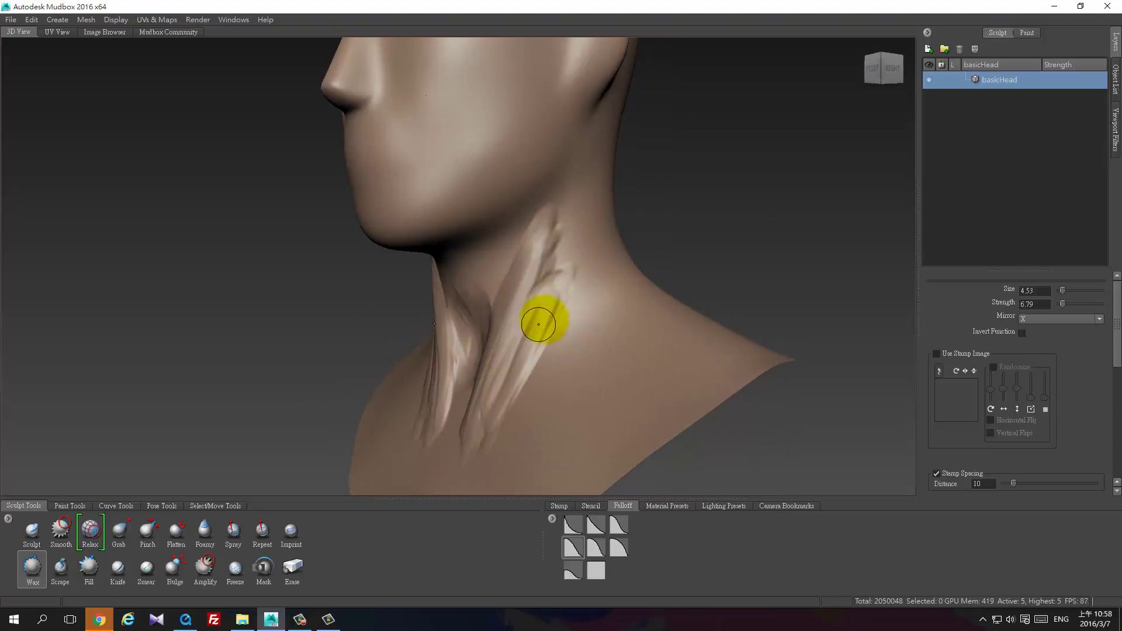
{"action": "mouse_move", "coordinate": [562, 369]}
{"action": "left_mouse_down", "text": "alt"}
{"action": "mouse_move", "coordinate": [601, 370]}
{"action": "mouse_move", "coordinate": [596, 363]}
{"action": "left_mouse_up", "text": "alt"}
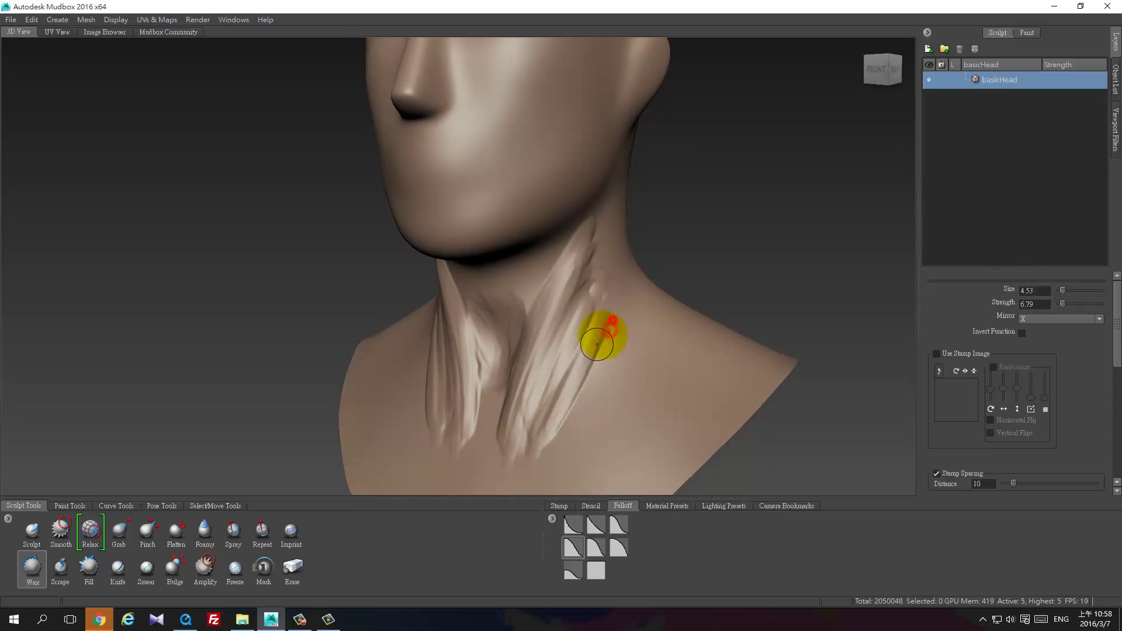
{"action": "mouse_move", "coordinate": [600, 349]}
{"action": "left_mouse_down"}
{"action": "mouse_move", "coordinate": [541, 445]}
{"action": "mouse_move", "coordinate": [526, 413]}
{"action": "mouse_move", "coordinate": [560, 363]}
{"action": "left_mouse_up"}
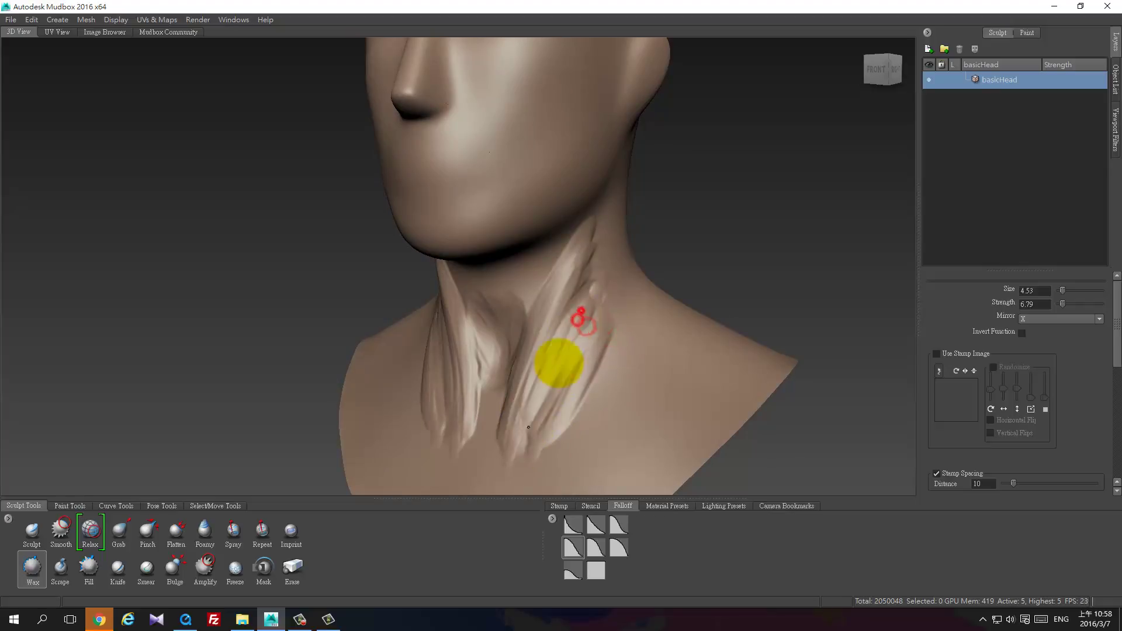
{"action": "mouse_move", "coordinate": [698, 365]}
{"action": "left_mouse_down", "text": "alt"}
{"action": "mouse_move", "coordinate": [586, 388]}
{"action": "mouse_move", "coordinate": [546, 430]}
{"action": "mouse_move", "coordinate": [643, 383]}
{"action": "mouse_move", "coordinate": [582, 401]}
{"action": "mouse_move", "coordinate": [626, 406]}
{"action": "mouse_move", "coordinate": [526, 458]}
{"action": "mouse_move", "coordinate": [590, 391]}
{"action": "mouse_move", "coordinate": [571, 375]}
{"action": "left_mouse_up", "text": "alt"}
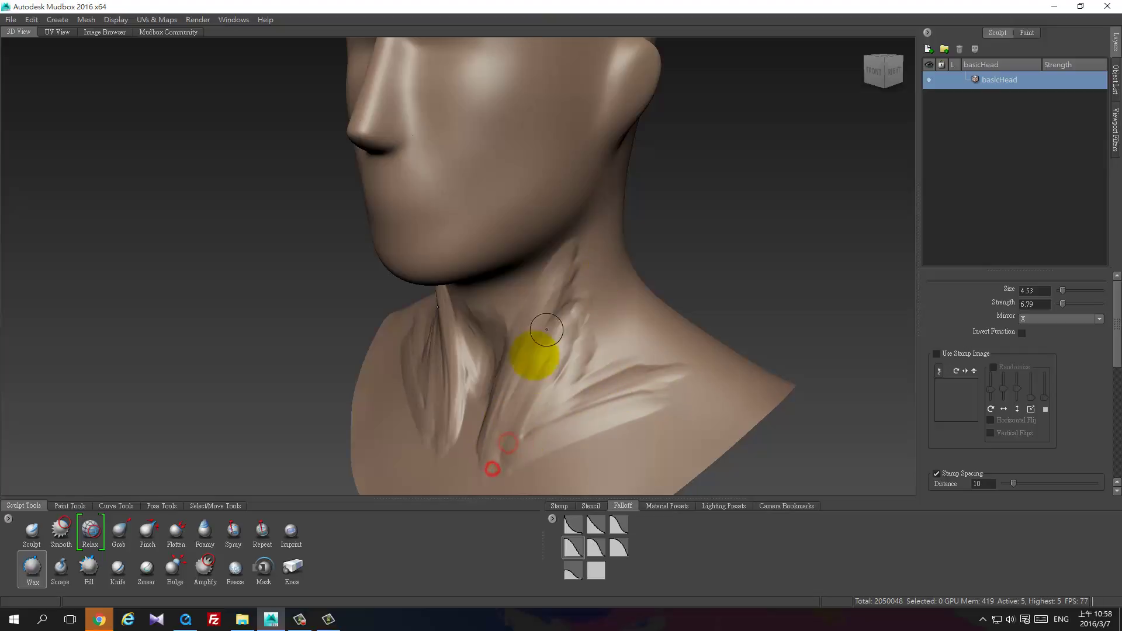
Step: Smooth the waxed strands on the neck and collarbone, and flatten the side of the neck with the Scrape brush
{"action": "left_click_drag", "start_coordinate": [546, 330], "coordinate": [513, 357], "text": "shift"}
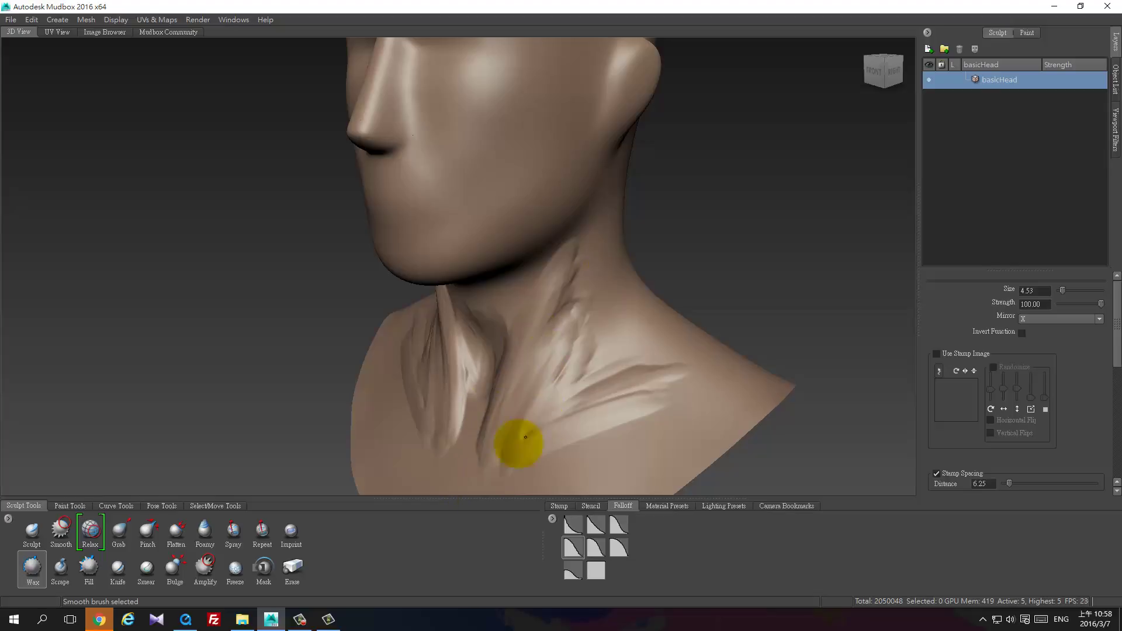
{"action": "mouse_move", "coordinate": [525, 437]}
{"action": "left_mouse_down", "text": "shift"}
{"action": "mouse_move", "coordinate": [656, 380]}
{"action": "mouse_move", "coordinate": [571, 421]}
{"action": "mouse_move", "coordinate": [537, 397]}
{"action": "mouse_move", "coordinate": [588, 345]}
{"action": "mouse_move", "coordinate": [580, 380]}
{"action": "left_mouse_up", "text": "shift"}
{"action": "mouse_move", "coordinate": [608, 423]}
{"action": "left_mouse_down", "text": "alt"}
{"action": "mouse_move", "coordinate": [715, 415]}
{"action": "mouse_move", "coordinate": [678, 401]}
{"action": "mouse_move", "coordinate": [623, 419]}
{"action": "left_mouse_up", "text": "alt"}
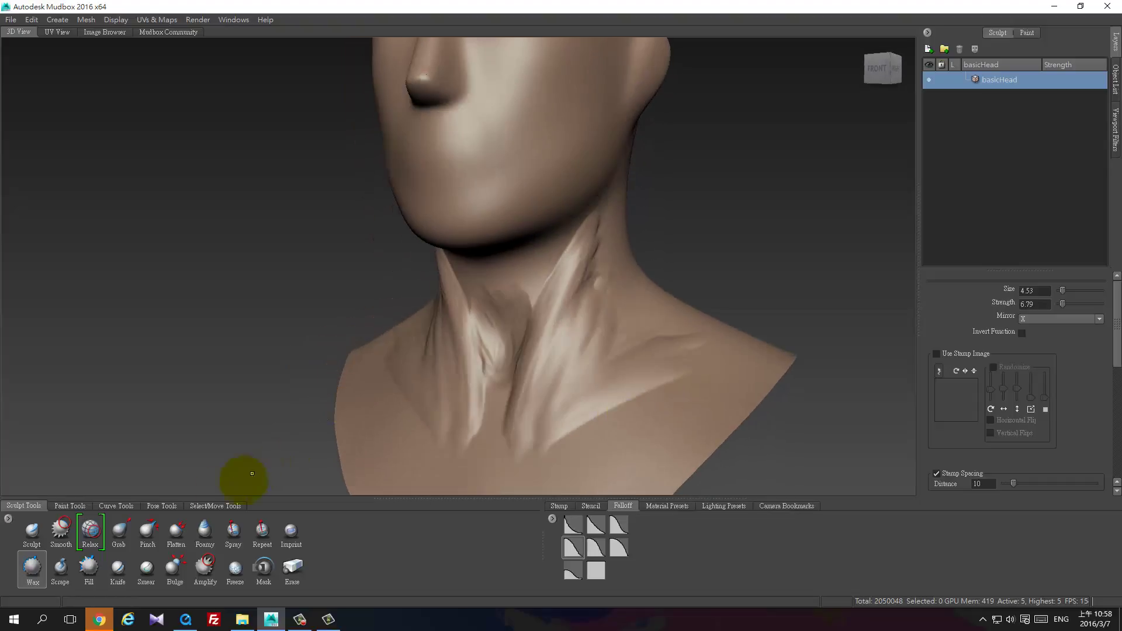
{"action": "left_click", "coordinate": [61, 568]}
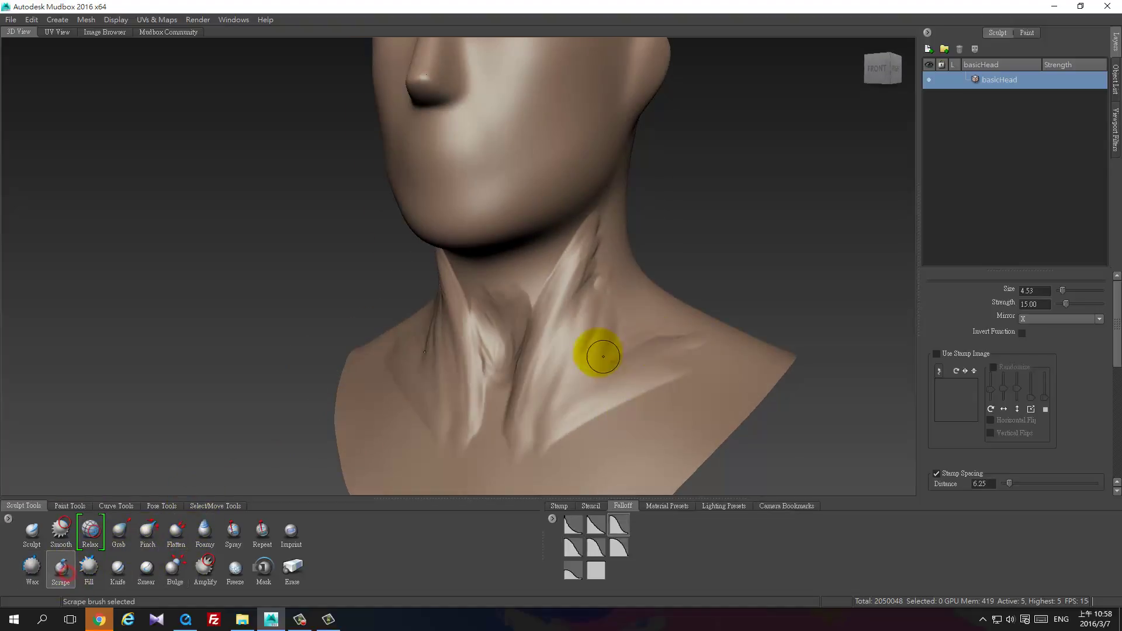
{"action": "mouse_move", "coordinate": [594, 351]}
{"action": "left_mouse_down"}
{"action": "mouse_move", "coordinate": [591, 311]}
{"action": "mouse_move", "coordinate": [554, 394]}
{"action": "mouse_move", "coordinate": [536, 358]}
{"action": "mouse_move", "coordinate": [516, 409]}
{"action": "mouse_move", "coordinate": [593, 315]}
{"action": "mouse_move", "coordinate": [571, 403]}
{"action": "left_mouse_up"}
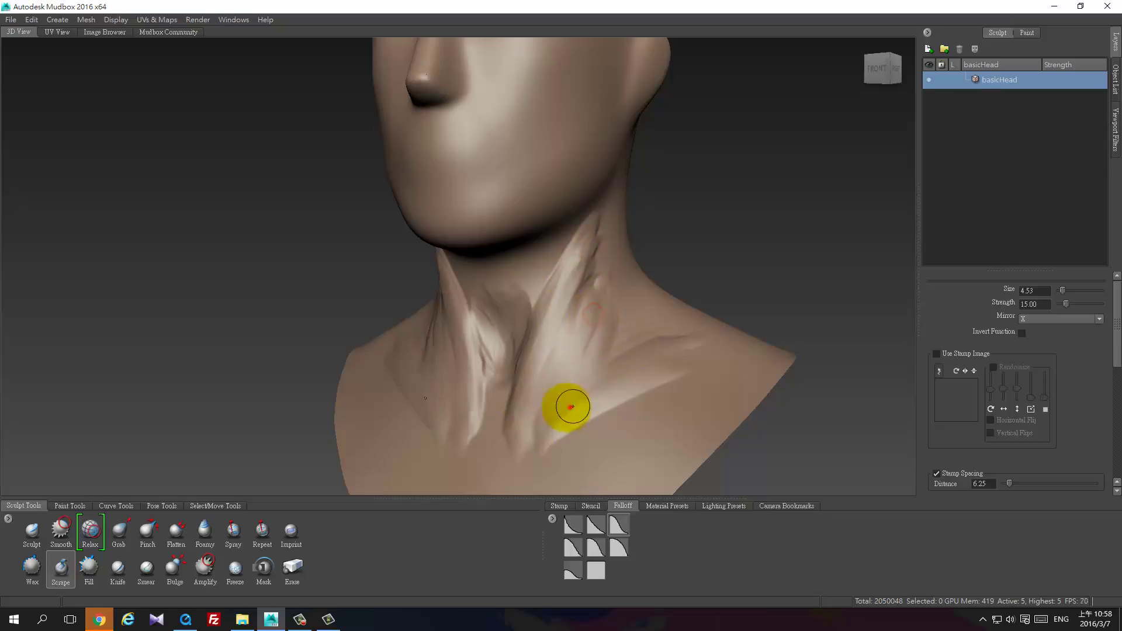
Step: Fill the hollows between the two neck muscles across the front of the throat using the Fill brush at size 6.26
{"action": "left_click", "coordinate": [85, 581]}
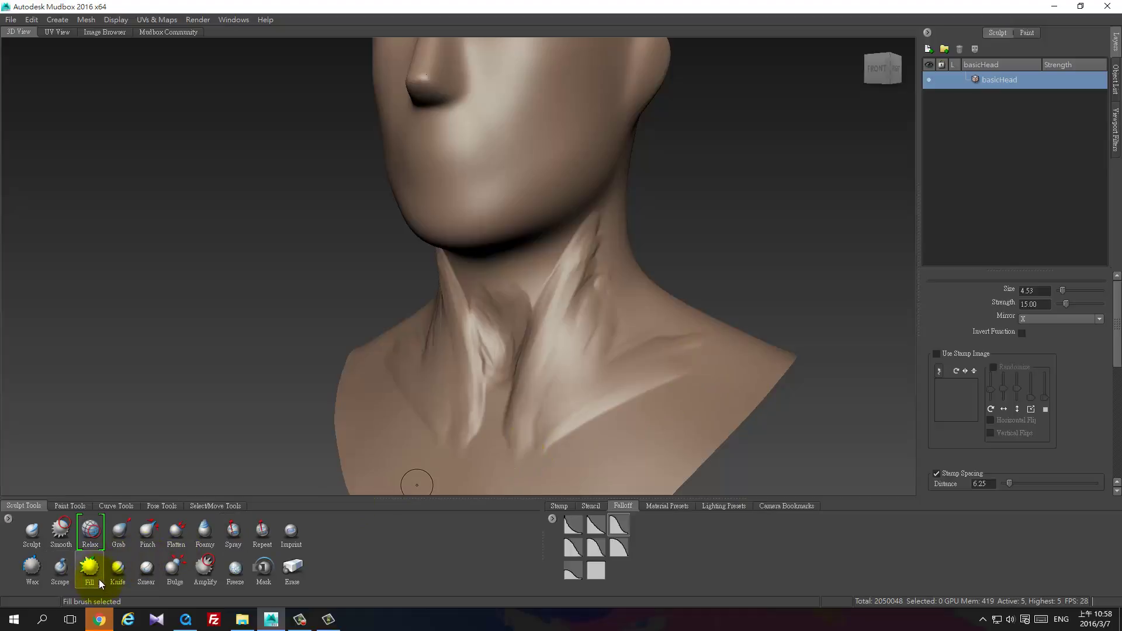
{"action": "left_click_drag", "start_coordinate": [474, 392], "coordinate": [502, 349], "text": "alt"}
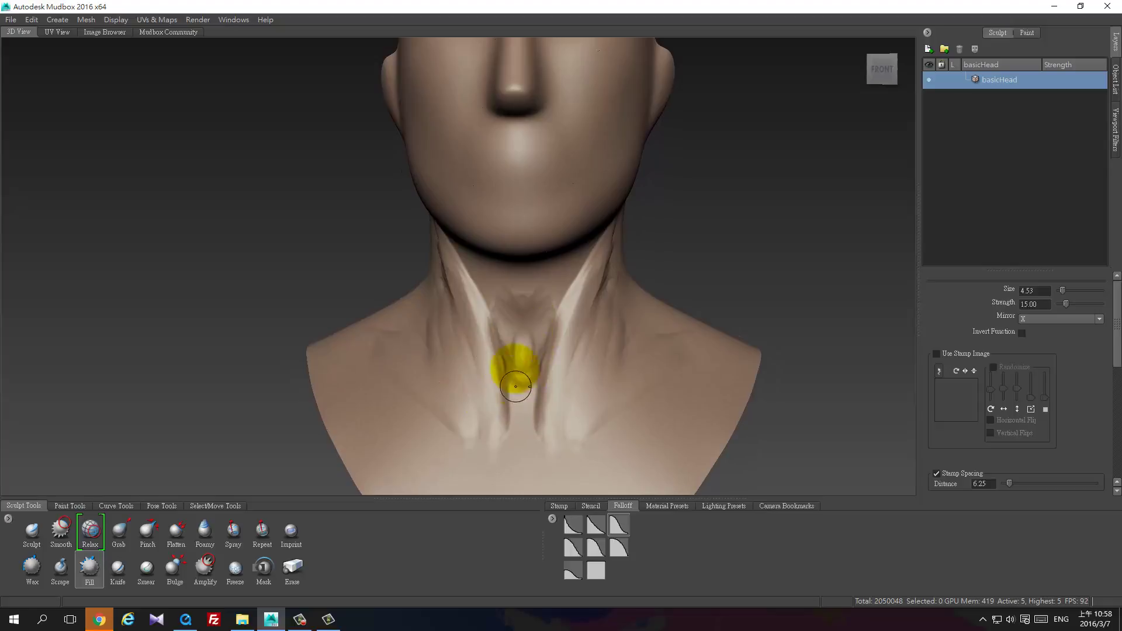
{"action": "left_click_drag", "start_coordinate": [523, 364], "coordinate": [529, 365]}
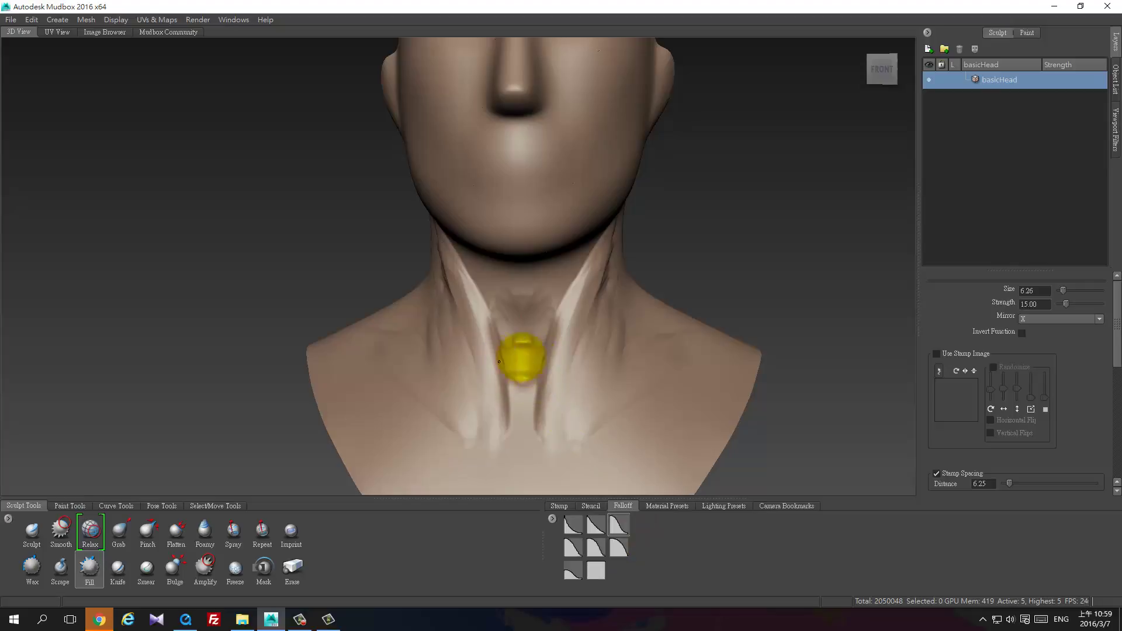
{"action": "mouse_move", "coordinate": [532, 371]}
{"action": "left_mouse_down"}
{"action": "mouse_move", "coordinate": [554, 349]}
{"action": "mouse_move", "coordinate": [508, 332]}
{"action": "mouse_move", "coordinate": [556, 308]}
{"action": "mouse_move", "coordinate": [513, 289]}
{"action": "mouse_move", "coordinate": [569, 305]}
{"action": "mouse_move", "coordinate": [497, 330]}
{"action": "mouse_move", "coordinate": [537, 359]}
{"action": "mouse_move", "coordinate": [536, 393]}
{"action": "mouse_move", "coordinate": [566, 398]}
{"action": "mouse_move", "coordinate": [526, 358]}
{"action": "mouse_move", "coordinate": [566, 338]}
{"action": "left_mouse_up"}
{"action": "left_click_drag", "start_coordinate": [591, 269], "coordinate": [537, 364]}
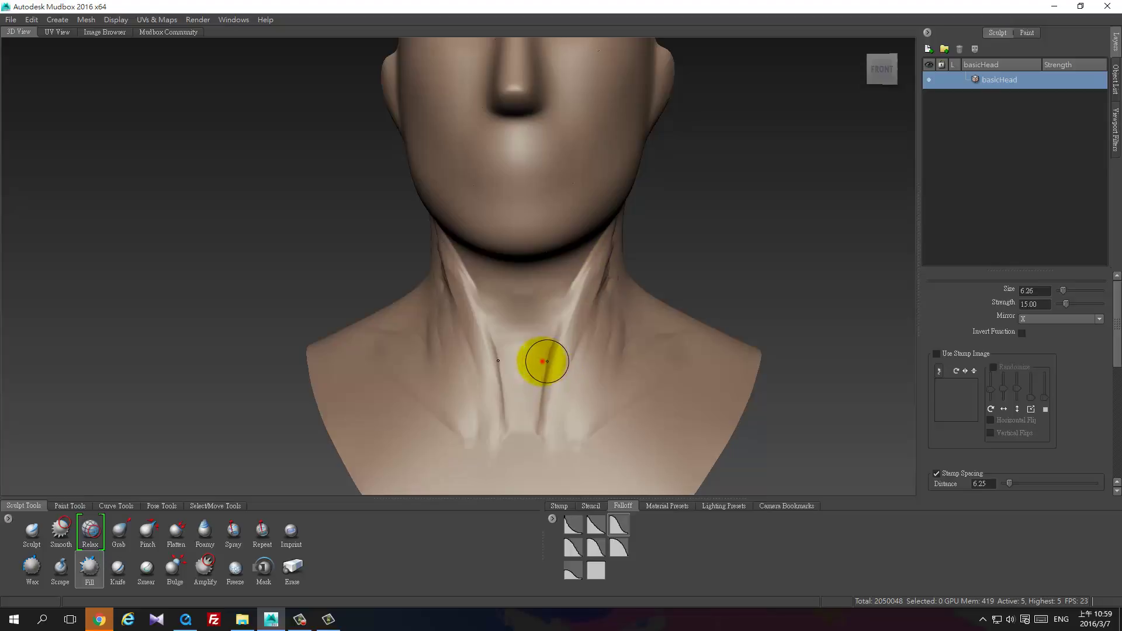
{"action": "left_click_drag", "start_coordinate": [559, 341], "coordinate": [561, 328]}
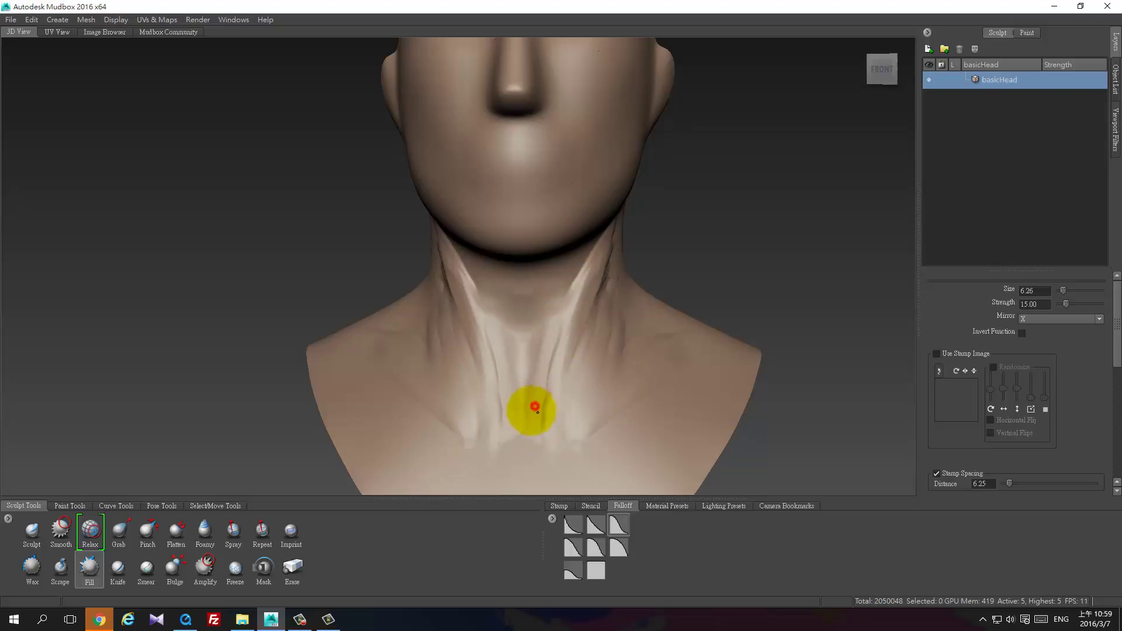
{"action": "mouse_move", "coordinate": [535, 406]}
{"action": "left_mouse_down"}
{"action": "mouse_move", "coordinate": [543, 431]}
{"action": "mouse_move", "coordinate": [551, 363]}
{"action": "mouse_move", "coordinate": [542, 383]}
{"action": "mouse_move", "coordinate": [462, 374]}
{"action": "left_mouse_up"}
{"action": "left_click_drag", "start_coordinate": [490, 335], "coordinate": [501, 351], "text": "alt"}
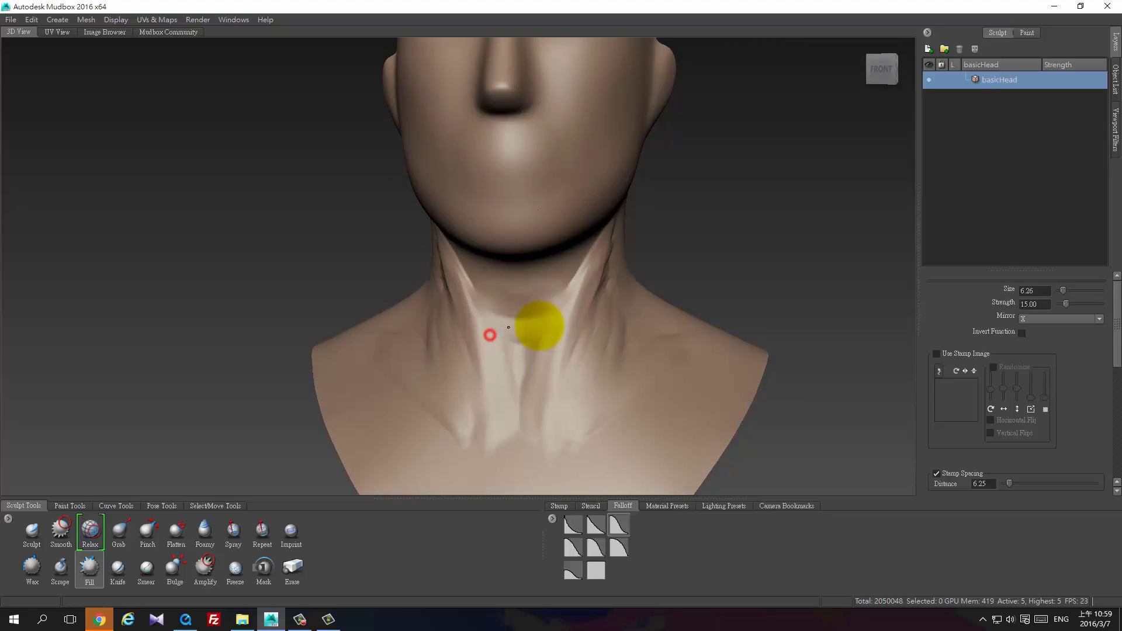
{"action": "mouse_move", "coordinate": [540, 325]}
{"action": "left_mouse_down"}
{"action": "mouse_move", "coordinate": [539, 394]}
{"action": "mouse_move", "coordinate": [520, 428]}
{"action": "left_mouse_up"}
Step: Smooth the filled throat between the neck muscles and even out the remaining unevenness below the chin
{"action": "mouse_move", "coordinate": [556, 348]}
{"action": "left_mouse_down", "text": "shift"}
{"action": "mouse_move", "coordinate": [543, 408]}
{"action": "mouse_move", "coordinate": [554, 329]}
{"action": "mouse_move", "coordinate": [510, 416]}
{"action": "mouse_move", "coordinate": [454, 384]}
{"action": "mouse_move", "coordinate": [510, 408]}
{"action": "mouse_move", "coordinate": [568, 409]}
{"action": "left_mouse_up", "text": "shift"}
{"action": "right_click_drag", "start_coordinate": [510, 398], "coordinate": [536, 451], "text": "alt"}
{"action": "mouse_move", "coordinate": [573, 381]}
{"action": "left_mouse_down", "text": "alt"}
{"action": "mouse_move", "coordinate": [647, 381]}
{"action": "mouse_move", "coordinate": [564, 369]}
{"action": "left_mouse_up", "text": "alt"}
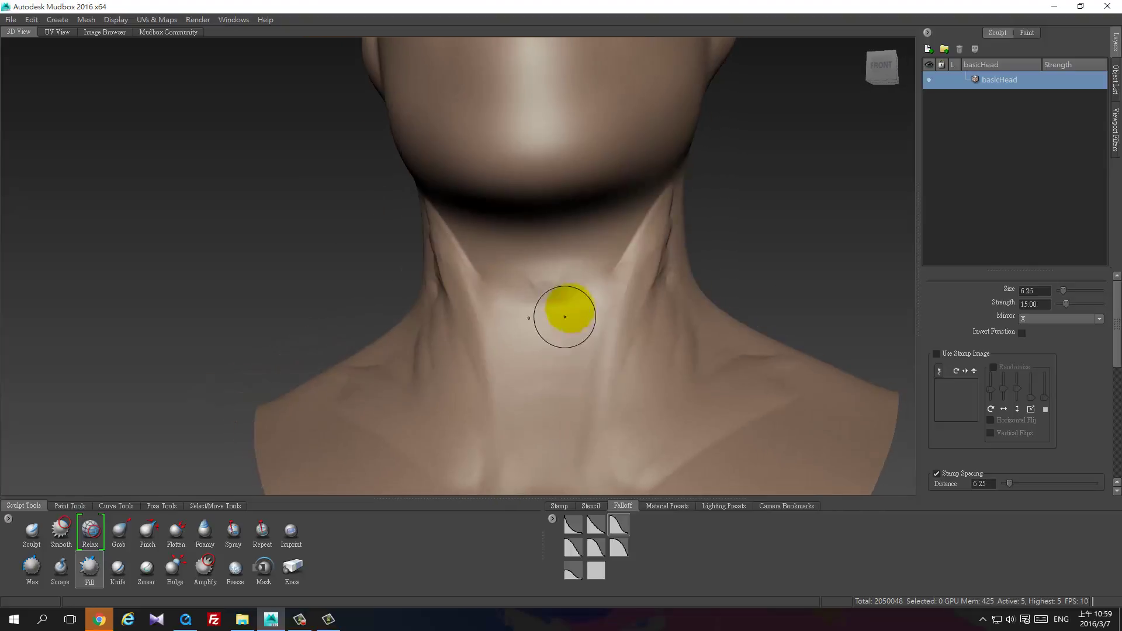
{"action": "mouse_move", "coordinate": [515, 284]}
{"action": "left_mouse_down", "text": "shift"}
{"action": "mouse_move", "coordinate": [577, 282]}
{"action": "mouse_move", "coordinate": [505, 295]}
{"action": "left_mouse_up", "text": "shift"}
{"action": "mouse_move", "coordinate": [598, 294]}
{"action": "left_mouse_down"}
{"action": "mouse_move", "coordinate": [638, 255]}
{"action": "mouse_move", "coordinate": [602, 321]}
{"action": "mouse_move", "coordinate": [594, 290]}
{"action": "mouse_move", "coordinate": [573, 300]}
{"action": "mouse_move", "coordinate": [517, 278]}
{"action": "left_mouse_up"}
{"action": "left_click_drag", "start_coordinate": [558, 366], "coordinate": [516, 376], "text": "alt"}
{"action": "right_click_drag", "start_coordinate": [506, 419], "coordinate": [503, 316], "text": "alt"}
{"action": "left_click_drag", "start_coordinate": [500, 354], "coordinate": [518, 326], "text": "alt"}
Step: Build a vertical windpipe ridge down the centre of the throat with the Wax brush at size 6.26 and smooth its surface
{"action": "left_click", "coordinate": [44, 571]}
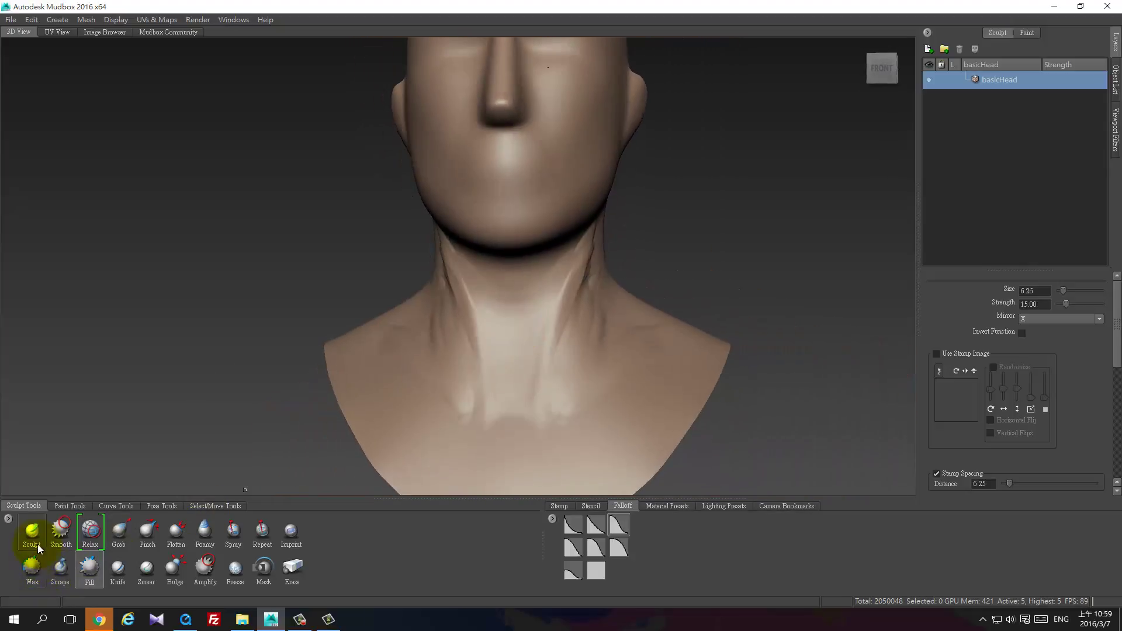
{"action": "left_click", "coordinate": [33, 568]}
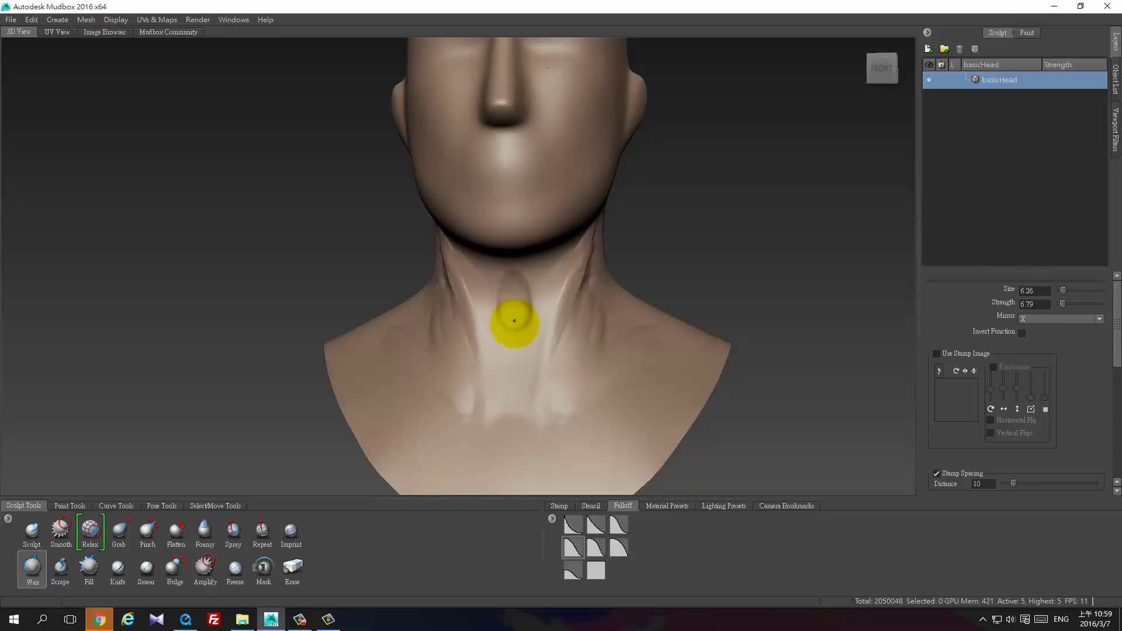
{"action": "left_click_drag", "start_coordinate": [514, 320], "coordinate": [514, 409]}
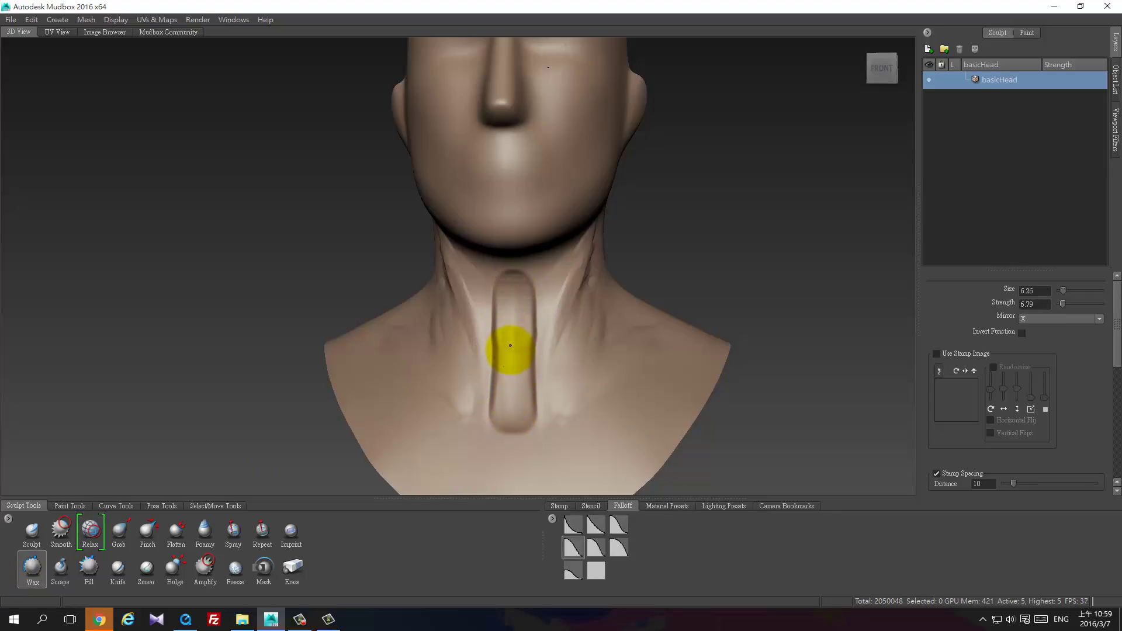
{"action": "mouse_move", "coordinate": [508, 416]}
{"action": "left_mouse_down", "text": "shift"}
{"action": "mouse_move", "coordinate": [513, 293]}
{"action": "mouse_move", "coordinate": [509, 353]}
{"action": "left_mouse_up", "text": "shift"}
Step: Choose the Fill brush with a full, rounded falloff curve for working on the windpipe ridge
{"action": "right_click", "coordinate": [558, 435]}
{"action": "right_click_drag", "start_coordinate": [557, 434], "coordinate": [566, 408], "text": "alt"}
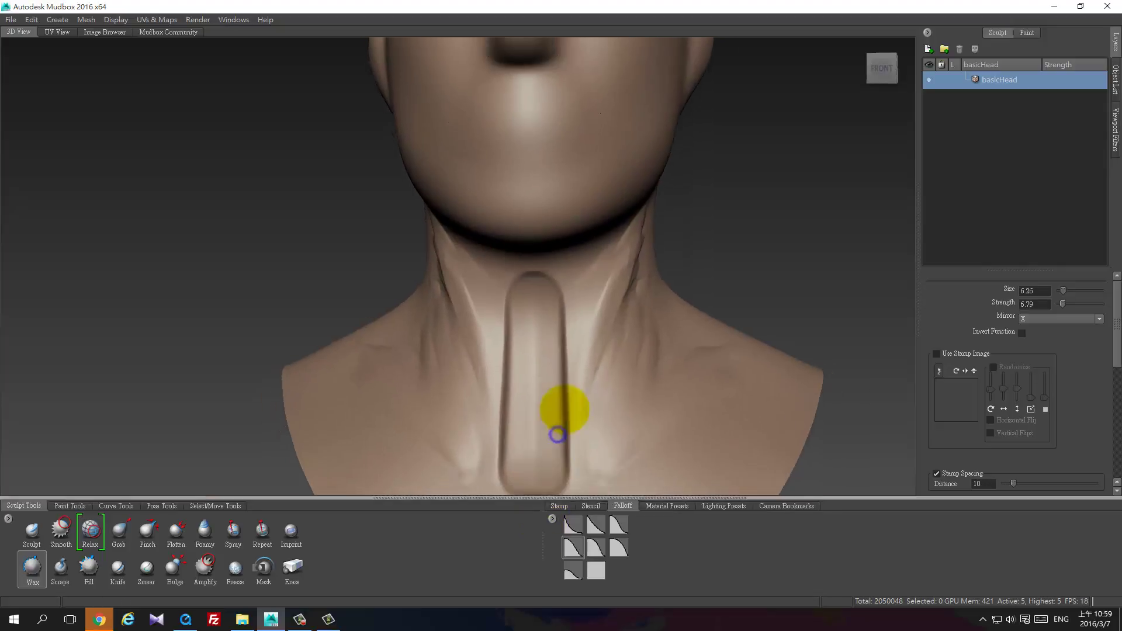
{"action": "mouse_move", "coordinate": [566, 364]}
{"action": "left_mouse_down", "text": "alt"}
{"action": "mouse_move", "coordinate": [671, 378]}
{"action": "mouse_move", "coordinate": [572, 373]}
{"action": "left_mouse_up", "text": "alt"}
{"action": "mouse_move", "coordinate": [587, 393]}
{"action": "middle_mouse_down", "text": "alt"}
{"action": "mouse_move", "coordinate": [519, 317]}
{"action": "mouse_move", "coordinate": [477, 308]}
{"action": "middle_mouse_up", "text": "alt"}
{"action": "mouse_move", "coordinate": [478, 391]}
{"action": "right_mouse_down", "text": "alt"}
{"action": "mouse_move", "coordinate": [468, 443]}
{"action": "mouse_move", "coordinate": [450, 450]}
{"action": "right_mouse_up", "text": "alt"}
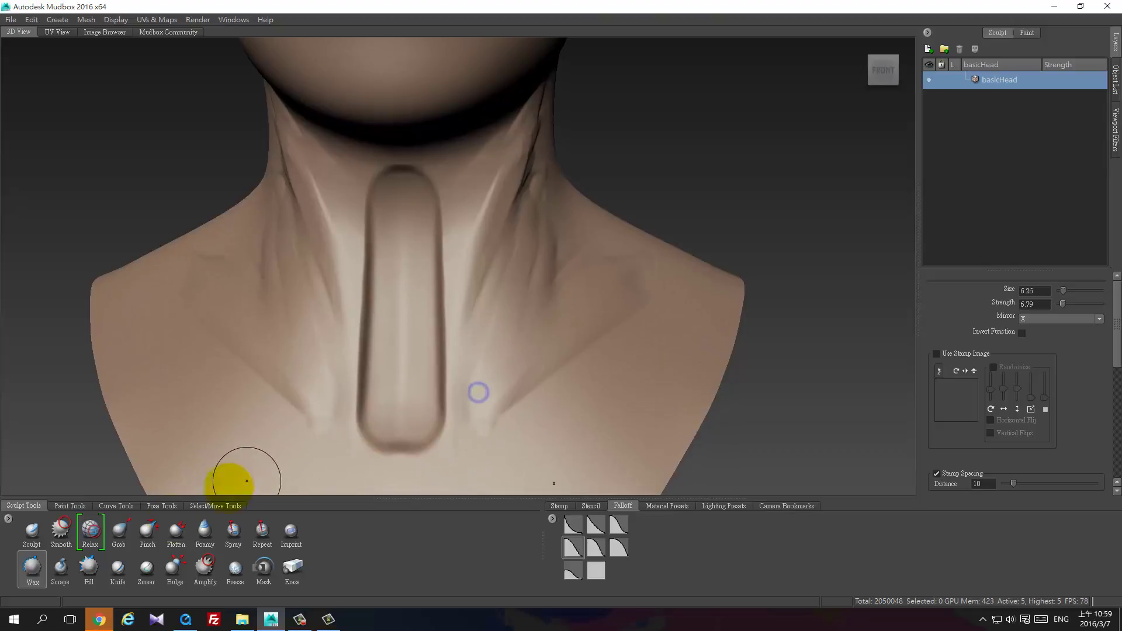
{"action": "left_click", "coordinate": [87, 565]}
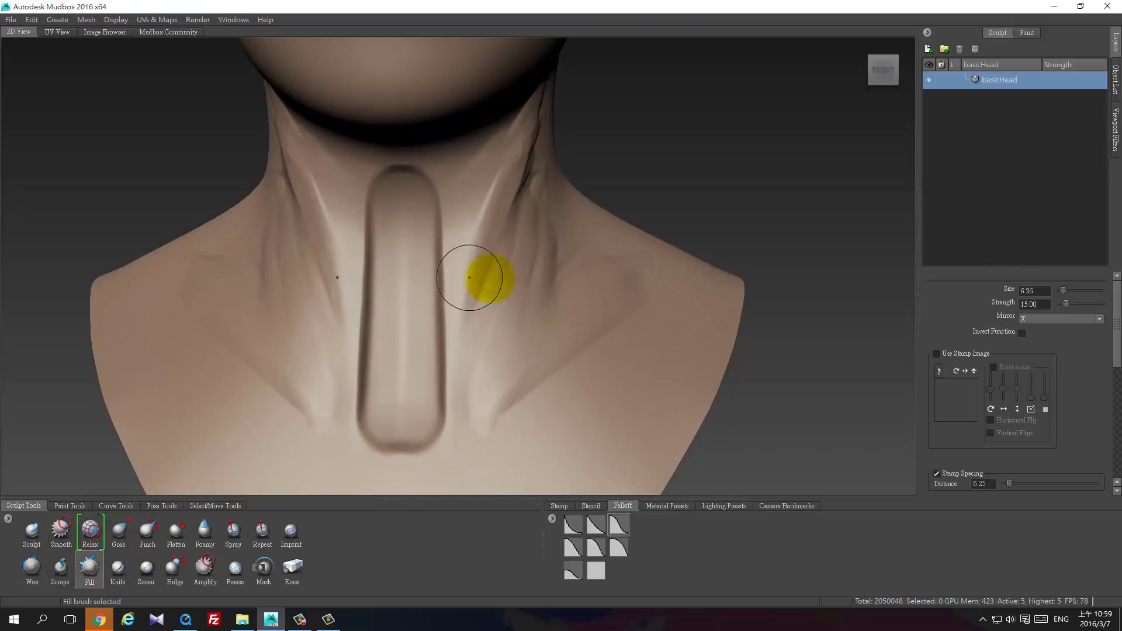
{"action": "left_click", "coordinate": [617, 548]}
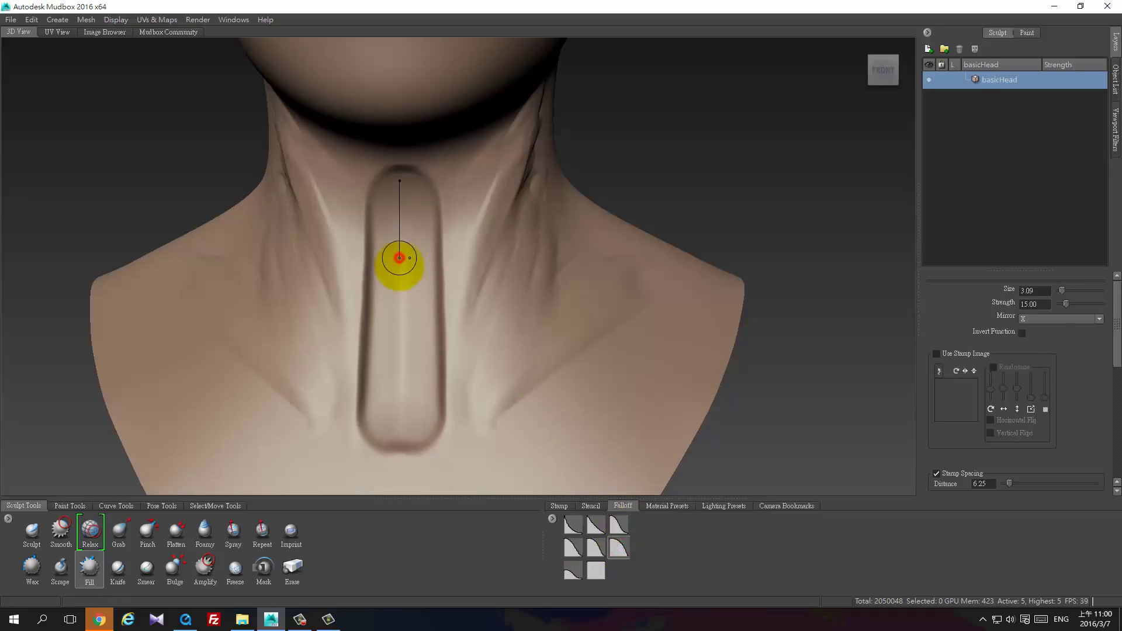
{"action": "left_click_drag", "start_coordinate": [409, 258], "coordinate": [435, 226]}
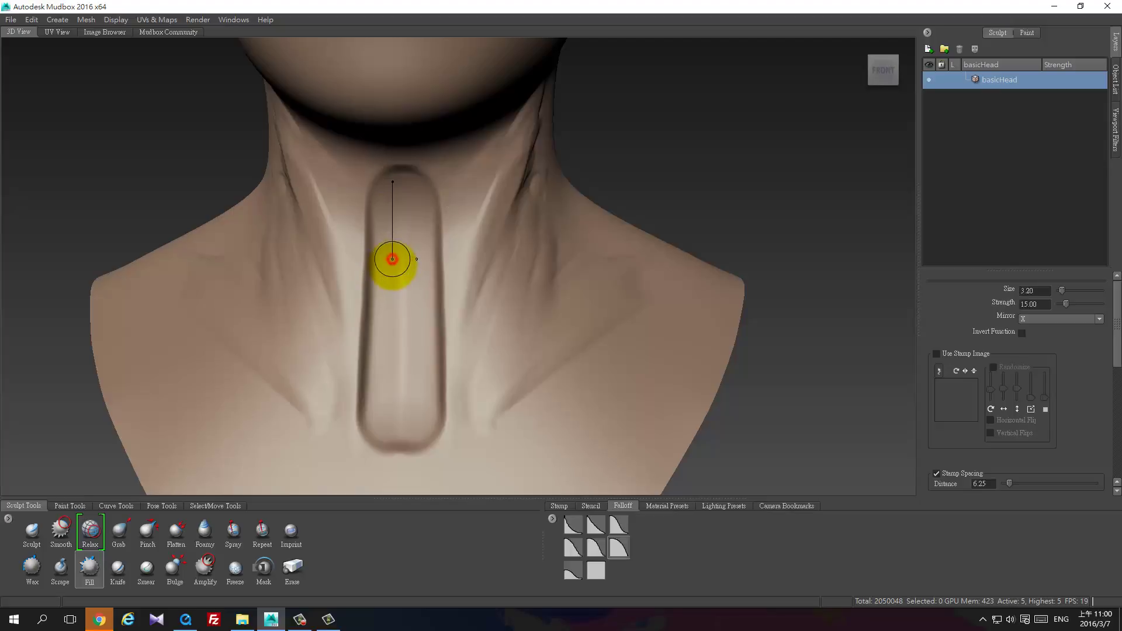
{"action": "mouse_move", "coordinate": [392, 259]}
{"action": "left_mouse_down"}
{"action": "mouse_move", "coordinate": [406, 221]}
{"action": "mouse_move", "coordinate": [425, 221]}
{"action": "left_mouse_up"}
{"action": "key", "text": "ctrl+z"}
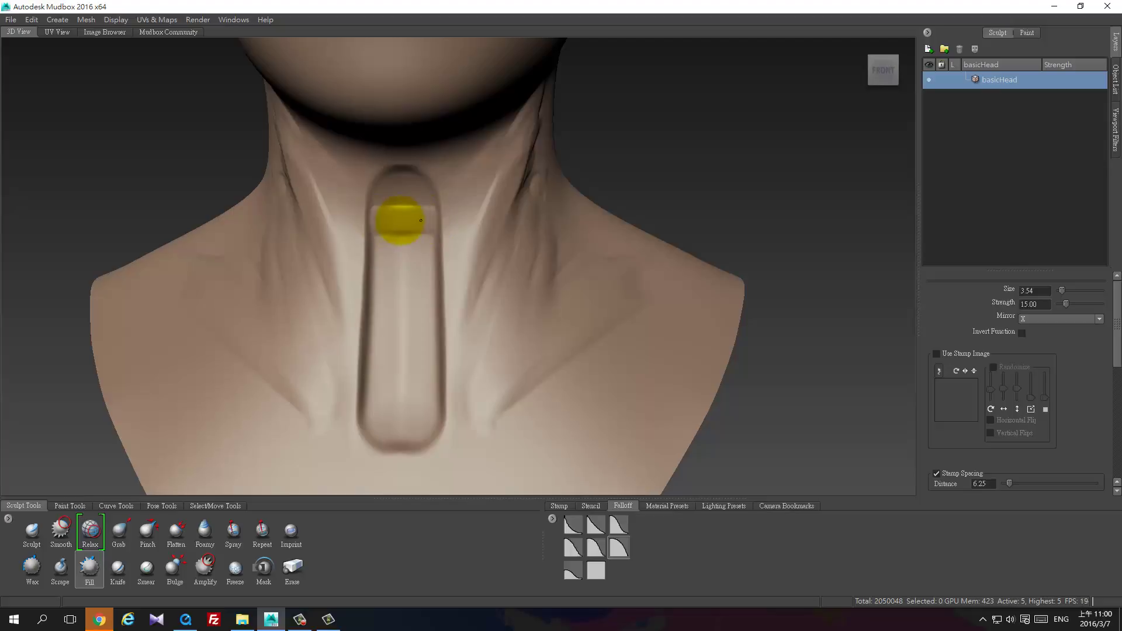
Step: Divide the windpipe ridge into horizontal segments down its whole length with Fill strokes at size 3.54
{"action": "mouse_move", "coordinate": [378, 219]}
{"action": "left_mouse_down"}
{"action": "mouse_move", "coordinate": [390, 351]}
{"action": "mouse_move", "coordinate": [395, 326]}
{"action": "mouse_move", "coordinate": [438, 339]}
{"action": "left_mouse_up"}
{"action": "mouse_move", "coordinate": [375, 392]}
{"action": "left_mouse_down"}
{"action": "mouse_move", "coordinate": [418, 374]}
{"action": "mouse_move", "coordinate": [447, 425]}
{"action": "mouse_move", "coordinate": [701, 442]}
{"action": "mouse_move", "coordinate": [503, 433]}
{"action": "left_mouse_up"}
{"action": "left_click_drag", "start_coordinate": [389, 321], "coordinate": [485, 346], "text": "alt"}
{"action": "right_click_drag", "start_coordinate": [485, 345], "coordinate": [453, 307], "text": "alt"}
{"action": "left_click_drag", "start_coordinate": [454, 308], "coordinate": [543, 323], "text": "alt"}
{"action": "right_click_drag", "start_coordinate": [468, 356], "coordinate": [497, 397], "text": "alt"}
{"action": "left_click_drag", "start_coordinate": [510, 390], "coordinate": [550, 404], "text": "alt"}
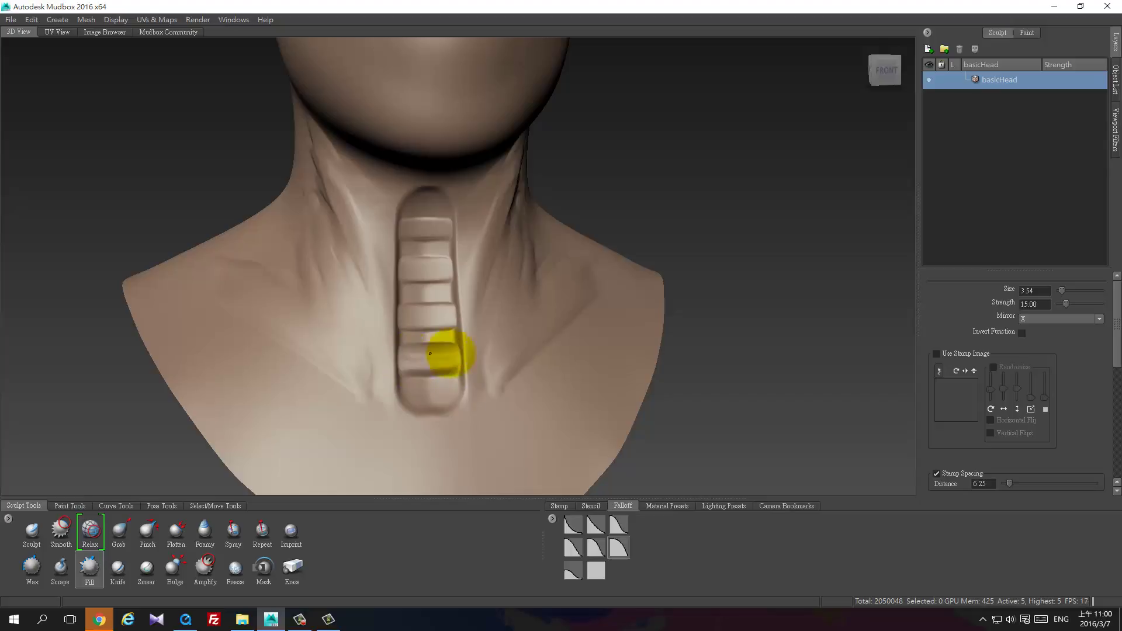
{"action": "mouse_move", "coordinate": [475, 416]}
{"action": "left_mouse_down", "text": "alt"}
{"action": "mouse_move", "coordinate": [451, 414]}
{"action": "mouse_move", "coordinate": [446, 429]}
{"action": "mouse_move", "coordinate": [459, 430]}
{"action": "left_mouse_up", "text": "alt"}
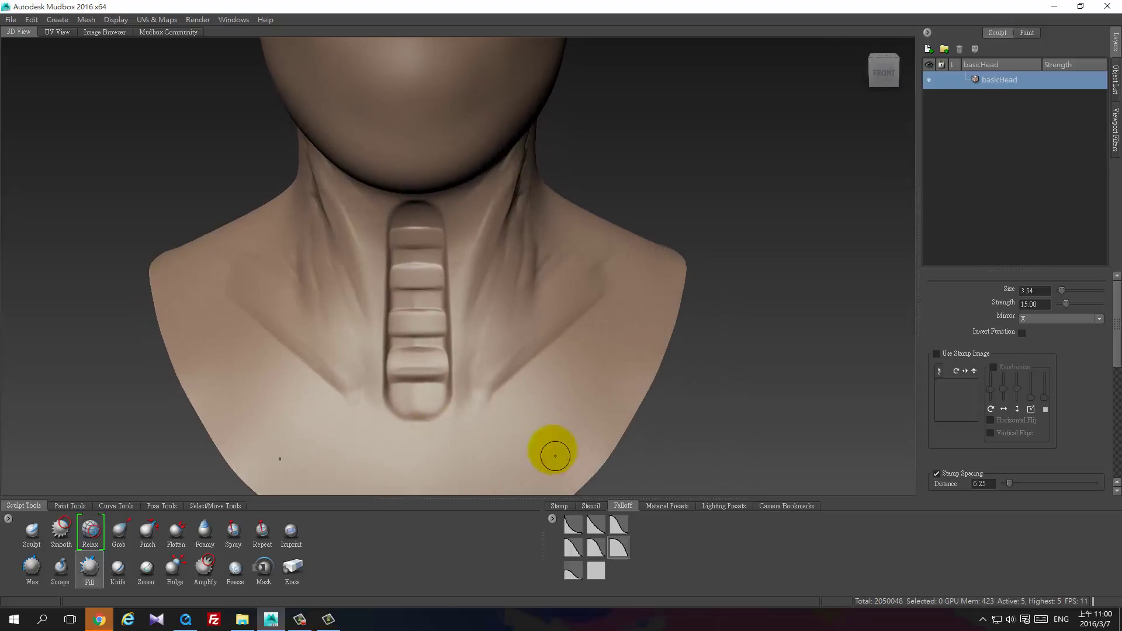
Step: Cut a mirrored diagonal groove along the collarbones with the Knife brush at size 3.54 and strength 15, and soften it by smoothing
{"action": "left_click_drag", "start_coordinate": [550, 449], "coordinate": [521, 451], "text": "alt"}
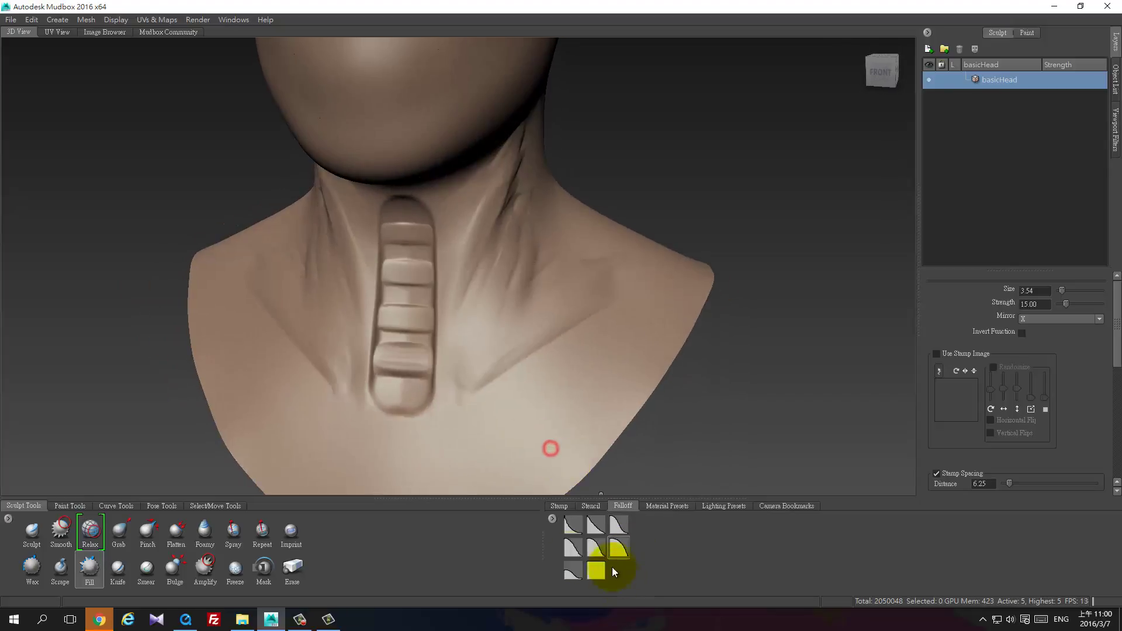
{"action": "left_click", "coordinate": [118, 572]}
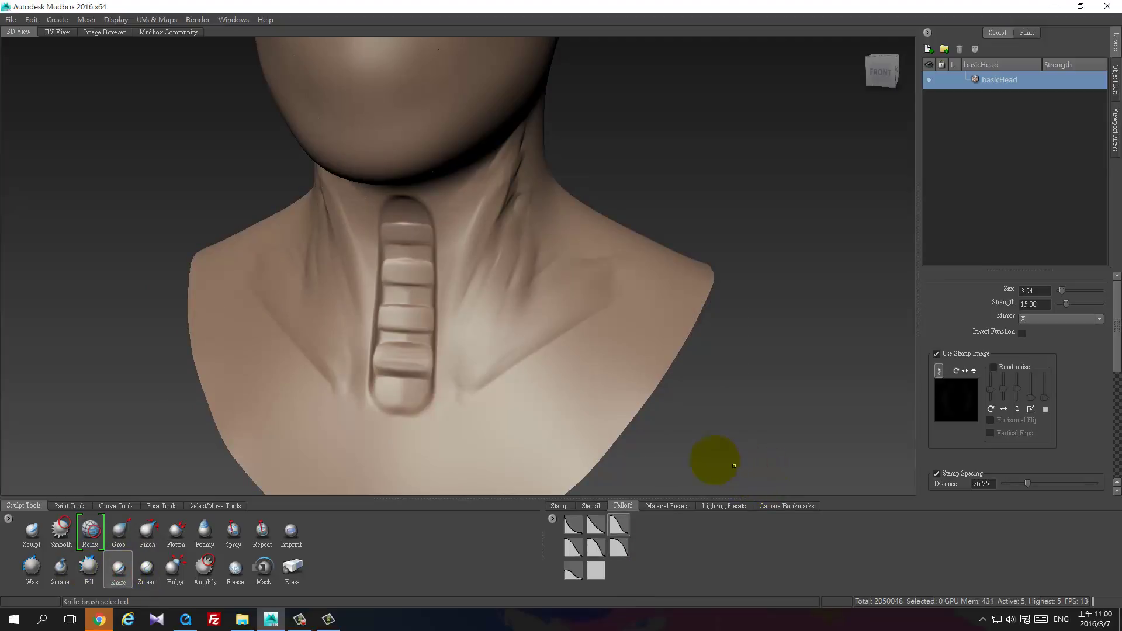
{"action": "left_click_drag", "start_coordinate": [603, 317], "coordinate": [460, 442]}
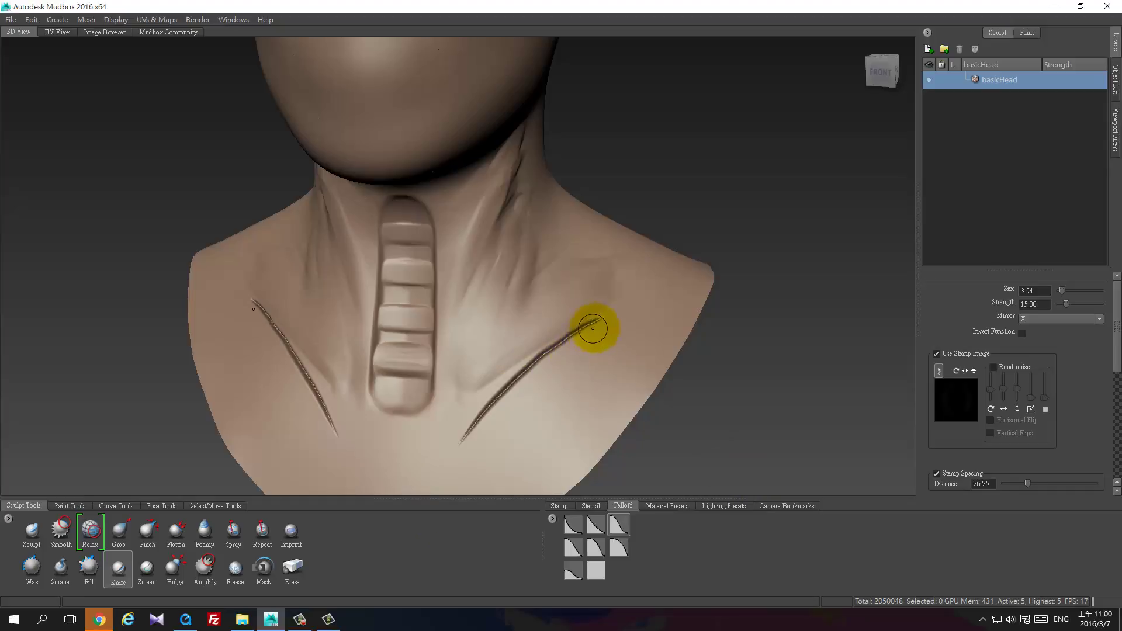
{"action": "key", "text": "shift"}
{"action": "mouse_move", "coordinate": [532, 359]}
{"action": "left_mouse_down", "text": "shift"}
{"action": "mouse_move", "coordinate": [513, 388]}
{"action": "mouse_move", "coordinate": [573, 340]}
{"action": "left_mouse_up", "text": "shift"}
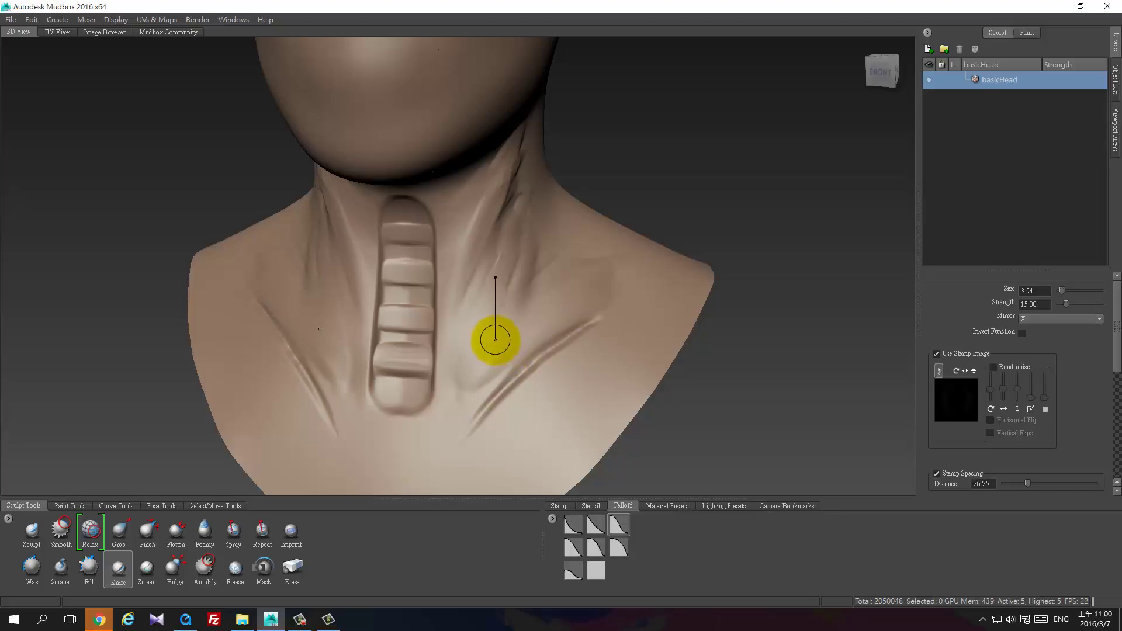
Step: Cut a fainter parallel groove just below the collarbone groove with the Knife brush at strength 2.38 and smooth it
{"action": "left_click_drag", "start_coordinate": [497, 301], "coordinate": [496, 331]}
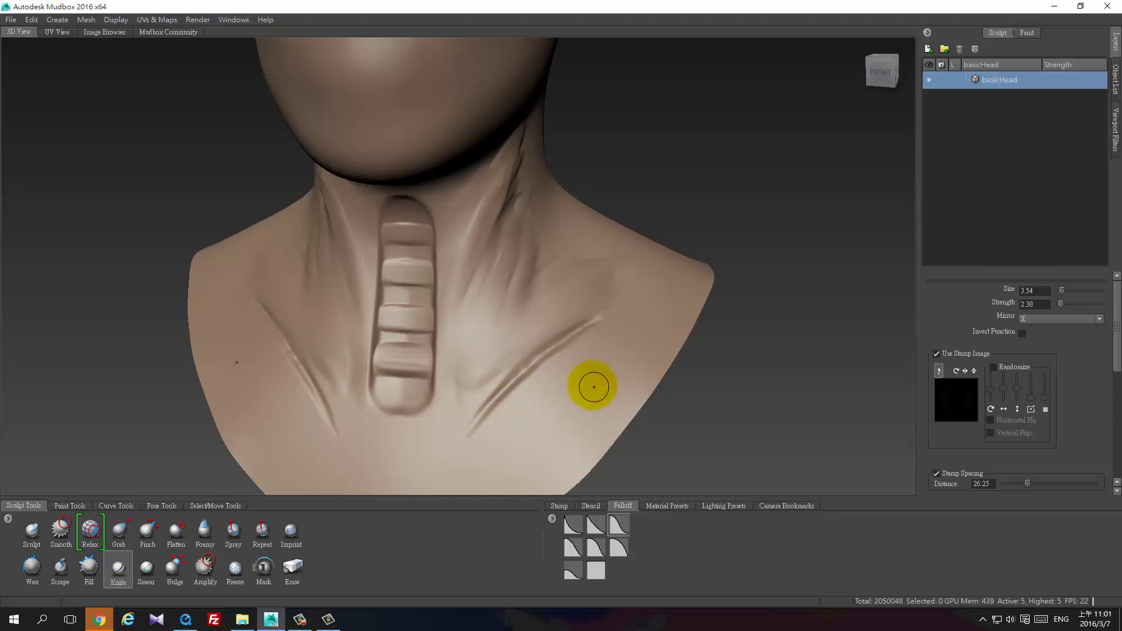
{"action": "left_click_drag", "start_coordinate": [624, 348], "coordinate": [470, 454]}
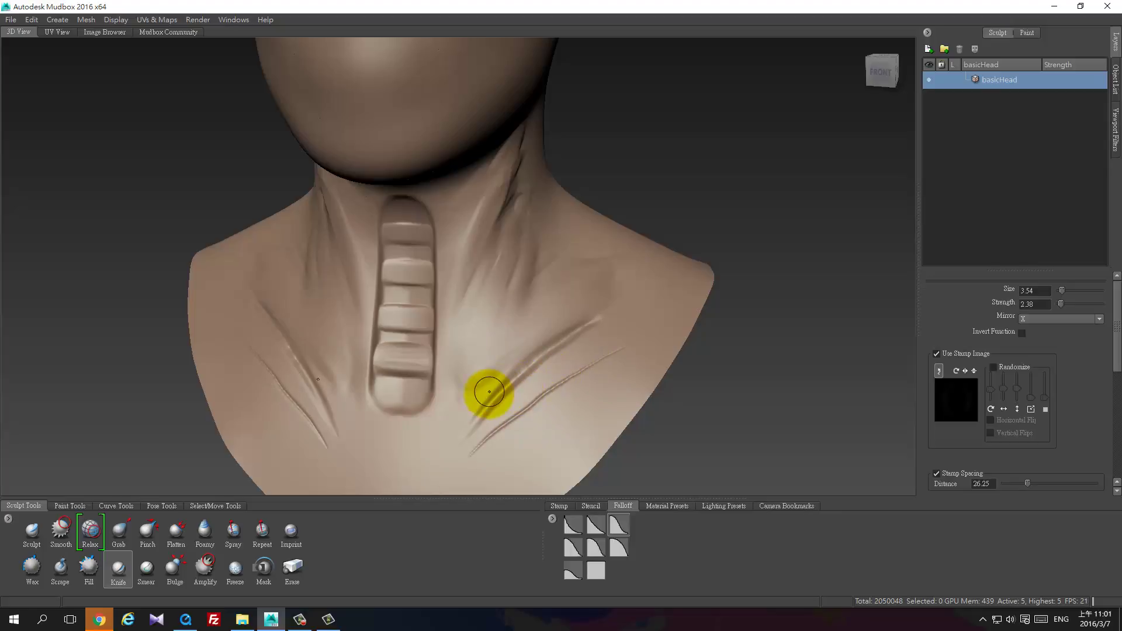
{"action": "mouse_move", "coordinate": [456, 402]}
{"action": "left_mouse_down"}
{"action": "mouse_move", "coordinate": [461, 333]}
{"action": "mouse_move", "coordinate": [458, 434]}
{"action": "mouse_move", "coordinate": [608, 305]}
{"action": "mouse_move", "coordinate": [571, 236]}
{"action": "mouse_move", "coordinate": [513, 252]}
{"action": "mouse_move", "coordinate": [639, 313]}
{"action": "mouse_move", "coordinate": [656, 310]}
{"action": "mouse_move", "coordinate": [391, 363]}
{"action": "left_mouse_up"}
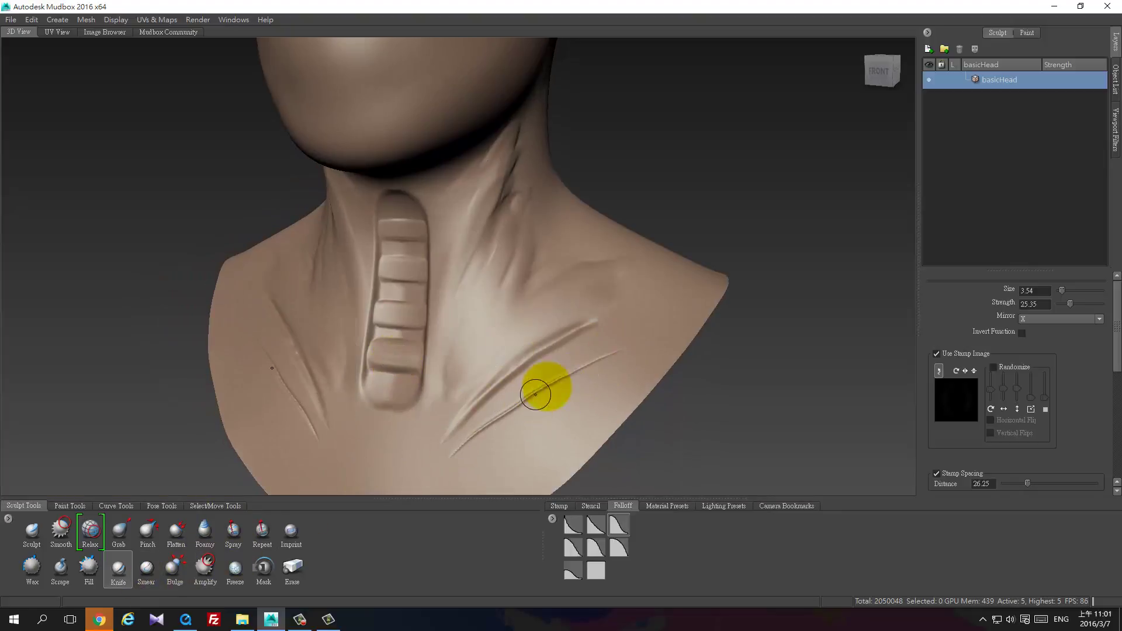
{"action": "right_click_drag", "start_coordinate": [503, 348], "coordinate": [480, 281], "text": "alt"}
{"action": "key", "text": "shift"}
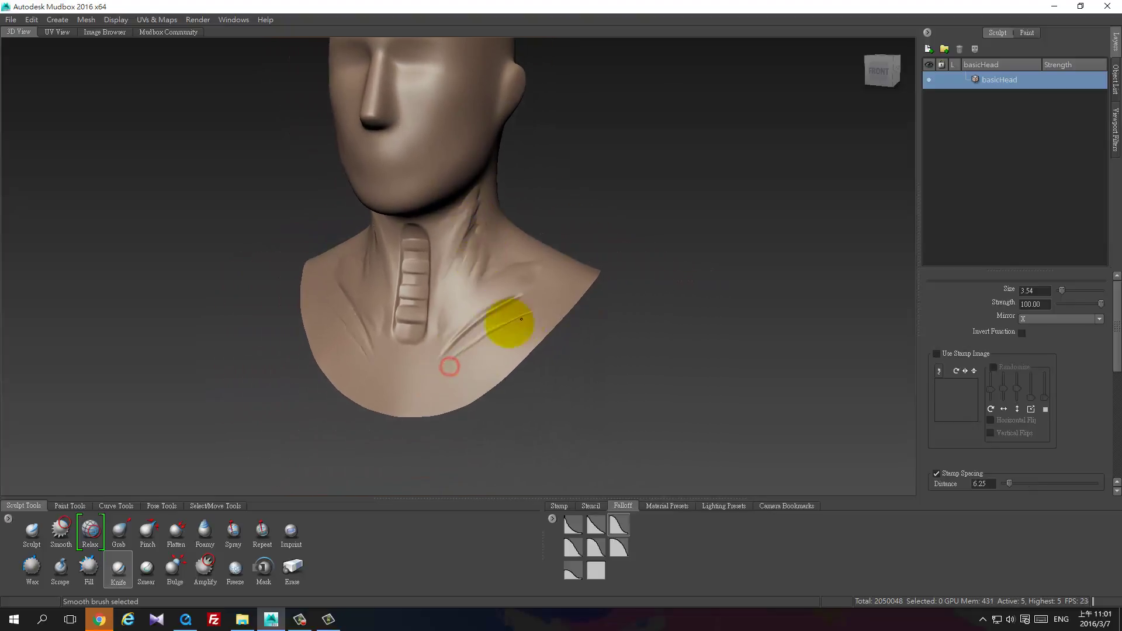
Step: Cut short scar lines beside the eye and a diagonal one across the cheek with the Knife brush at strength 25.35
{"action": "mouse_move", "coordinate": [489, 316]}
{"action": "left_mouse_down", "text": "alt"}
{"action": "mouse_move", "coordinate": [438, 393]}
{"action": "mouse_move", "coordinate": [456, 376]}
{"action": "mouse_move", "coordinate": [443, 333]}
{"action": "mouse_move", "coordinate": [461, 219]}
{"action": "left_mouse_up", "text": "alt"}
{"action": "mouse_move", "coordinate": [381, 188]}
{"action": "left_mouse_down"}
{"action": "mouse_move", "coordinate": [418, 235]}
{"action": "mouse_move", "coordinate": [415, 202]}
{"action": "mouse_move", "coordinate": [381, 185]}
{"action": "mouse_move", "coordinate": [429, 177]}
{"action": "mouse_move", "coordinate": [386, 210]}
{"action": "mouse_move", "coordinate": [409, 170]}
{"action": "mouse_move", "coordinate": [414, 198]}
{"action": "mouse_move", "coordinate": [390, 235]}
{"action": "mouse_move", "coordinate": [408, 270]}
{"action": "mouse_move", "coordinate": [521, 301]}
{"action": "left_mouse_up"}
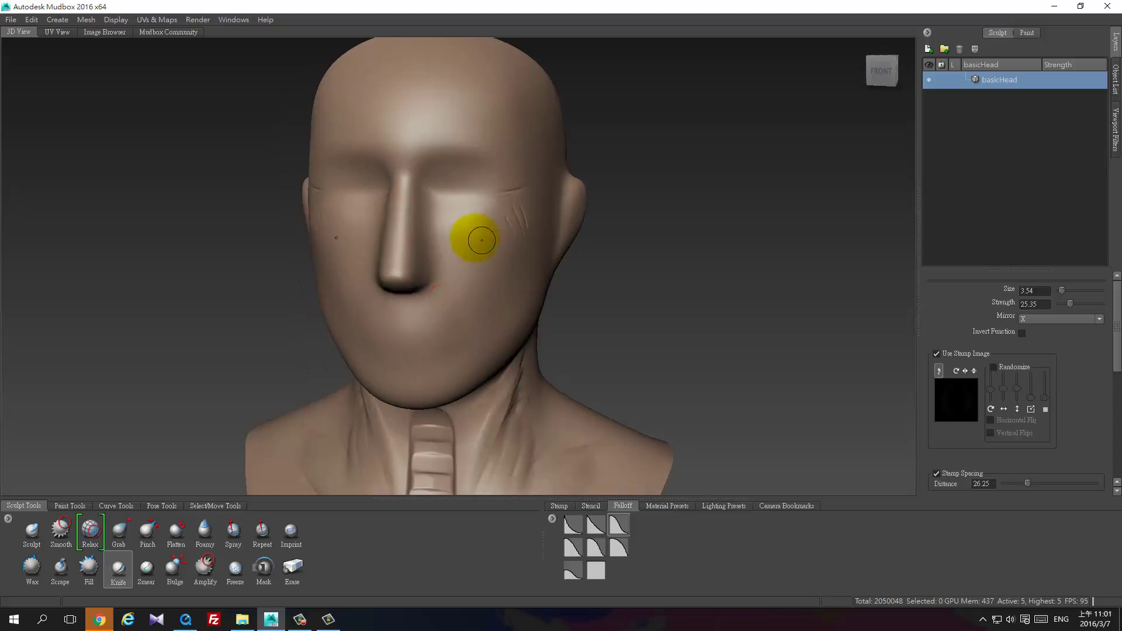
{"action": "mouse_move", "coordinate": [471, 233]}
{"action": "left_mouse_down"}
{"action": "mouse_move", "coordinate": [441, 341]}
{"action": "mouse_move", "coordinate": [488, 271]}
{"action": "mouse_move", "coordinate": [457, 344]}
{"action": "left_mouse_up"}
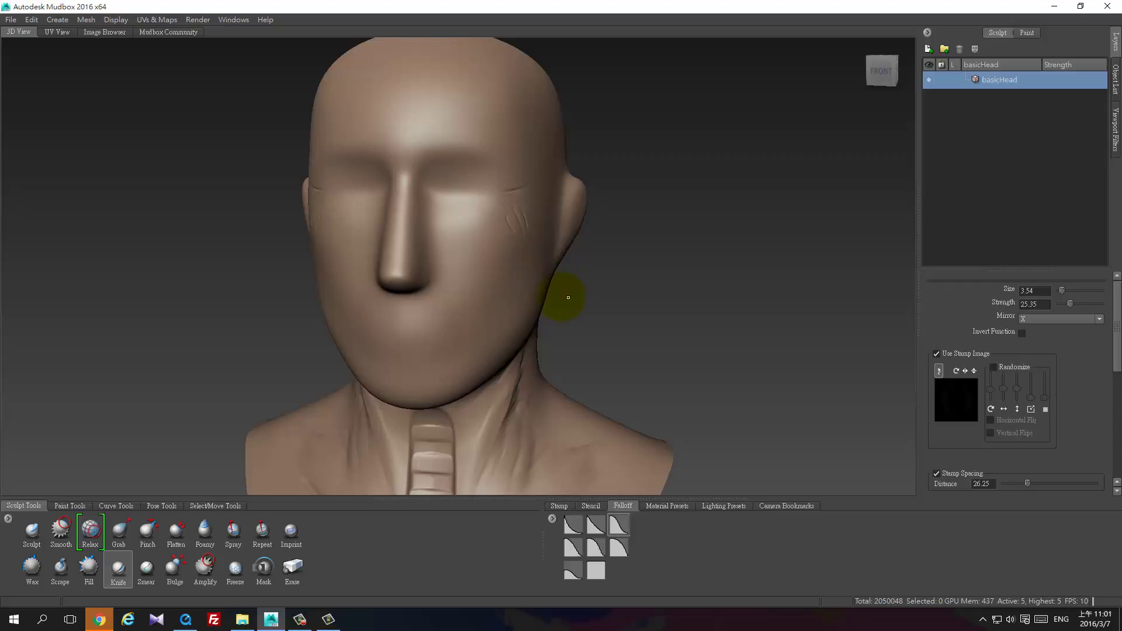
{"action": "mouse_move", "coordinate": [568, 297]}
{"action": "left_mouse_down", "text": "alt"}
{"action": "mouse_move", "coordinate": [467, 305]}
{"action": "mouse_move", "coordinate": [446, 289]}
{"action": "mouse_move", "coordinate": [413, 321]}
{"action": "mouse_move", "coordinate": [455, 288]}
{"action": "left_mouse_up", "text": "alt"}
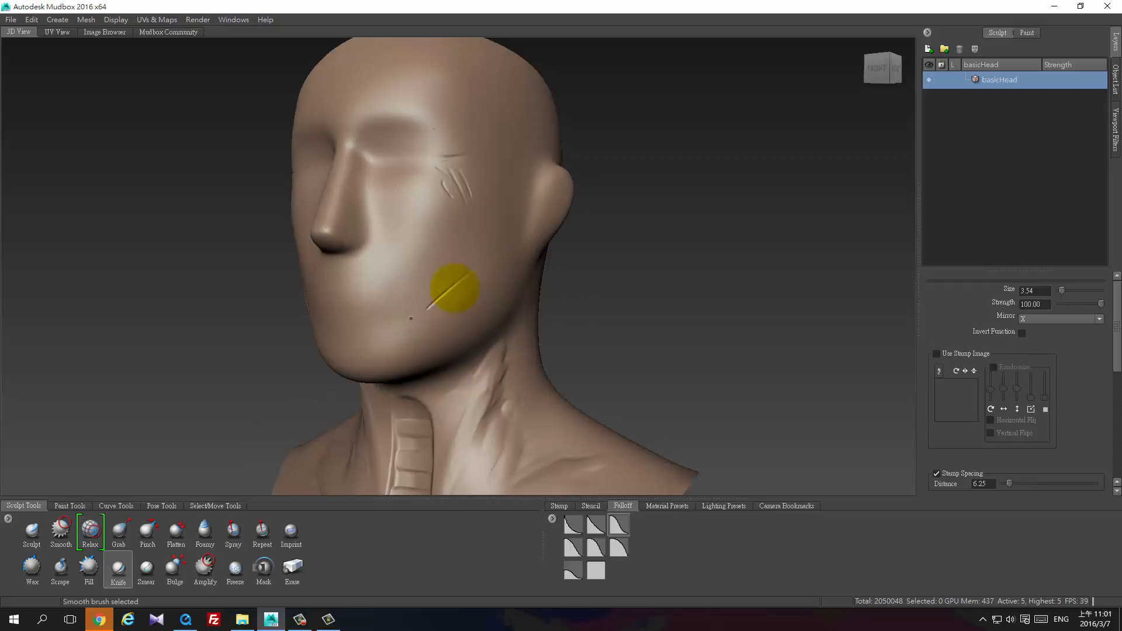
{"action": "mouse_move", "coordinate": [411, 319]}
{"action": "left_mouse_down", "text": "alt"}
{"action": "mouse_move", "coordinate": [388, 313]}
{"action": "mouse_move", "coordinate": [421, 313]}
{"action": "left_mouse_up", "text": "alt"}
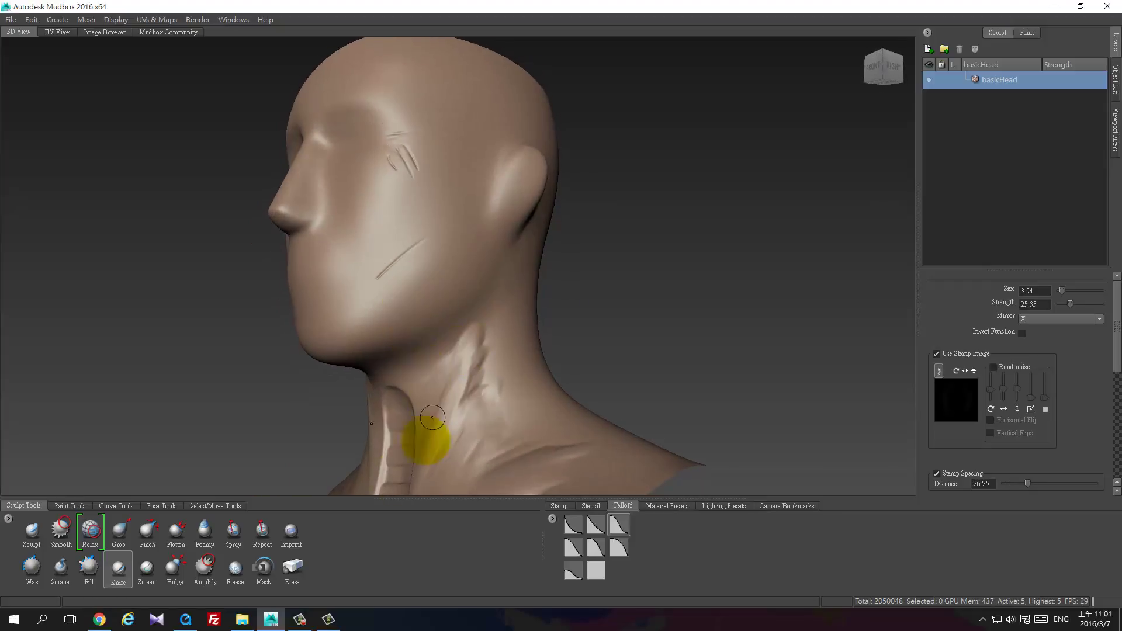
Step: Sharpen the long side edge of the windpipe ridge with the Pinch brush at strength 81.54
{"action": "left_click", "coordinate": [154, 569]}
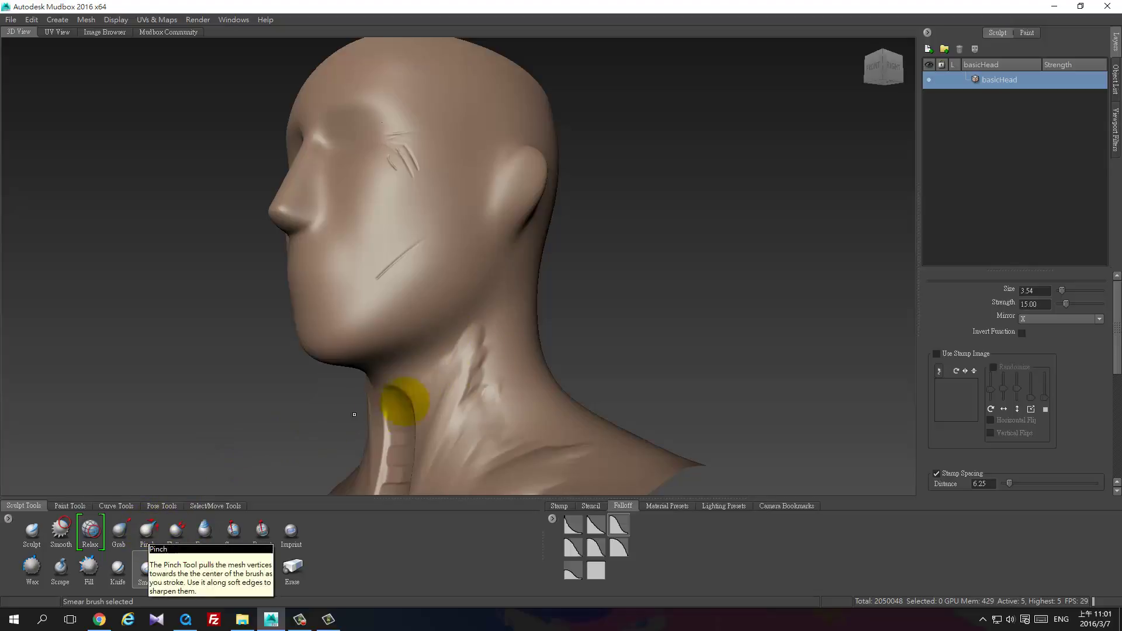
{"action": "left_click_drag", "start_coordinate": [433, 413], "coordinate": [531, 406], "text": "alt"}
{"action": "mouse_move", "coordinate": [439, 431]}
{"action": "right_mouse_down", "text": "alt"}
{"action": "mouse_move", "coordinate": [429, 464]}
{"action": "mouse_move", "coordinate": [485, 356]}
{"action": "right_mouse_up", "text": "alt"}
{"action": "middle_click_drag", "start_coordinate": [484, 357], "coordinate": [401, 212], "text": "alt"}
{"action": "left_click", "coordinate": [148, 532]}
{"action": "left_click", "coordinate": [341, 350]}
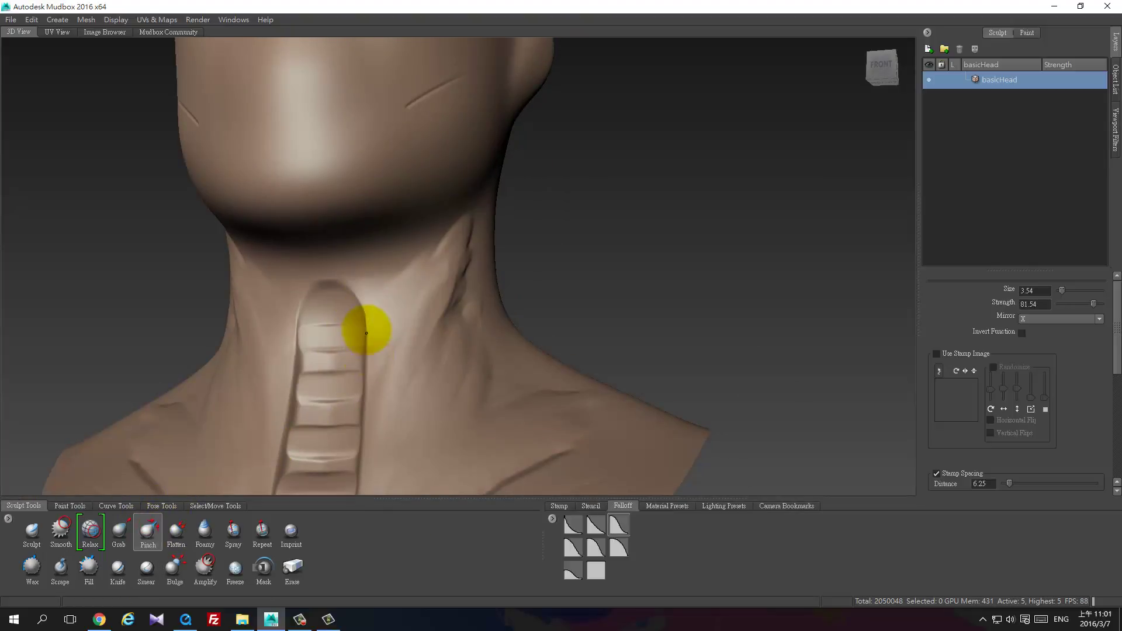
{"action": "mouse_move", "coordinate": [367, 331]}
{"action": "left_mouse_down"}
{"action": "mouse_move", "coordinate": [360, 458]}
{"action": "mouse_move", "coordinate": [358, 421]}
{"action": "mouse_move", "coordinate": [401, 377]}
{"action": "mouse_move", "coordinate": [496, 378]}
{"action": "left_mouse_up"}
{"action": "right_click_drag", "start_coordinate": [486, 413], "coordinate": [479, 380], "text": "alt"}
{"action": "middle_click_drag", "start_coordinate": [478, 381], "coordinate": [355, 377], "text": "alt"}
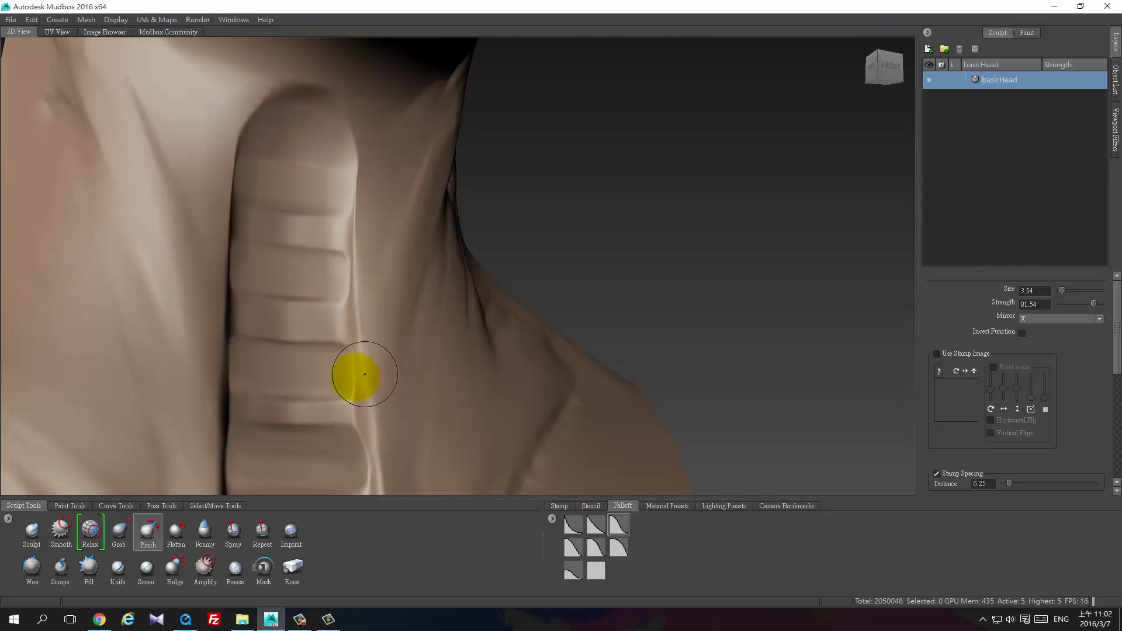
Step: Pinch along the horizontal creases between the windpipe segments to tighten them
{"action": "left_click_drag", "start_coordinate": [240, 338], "coordinate": [341, 335]}
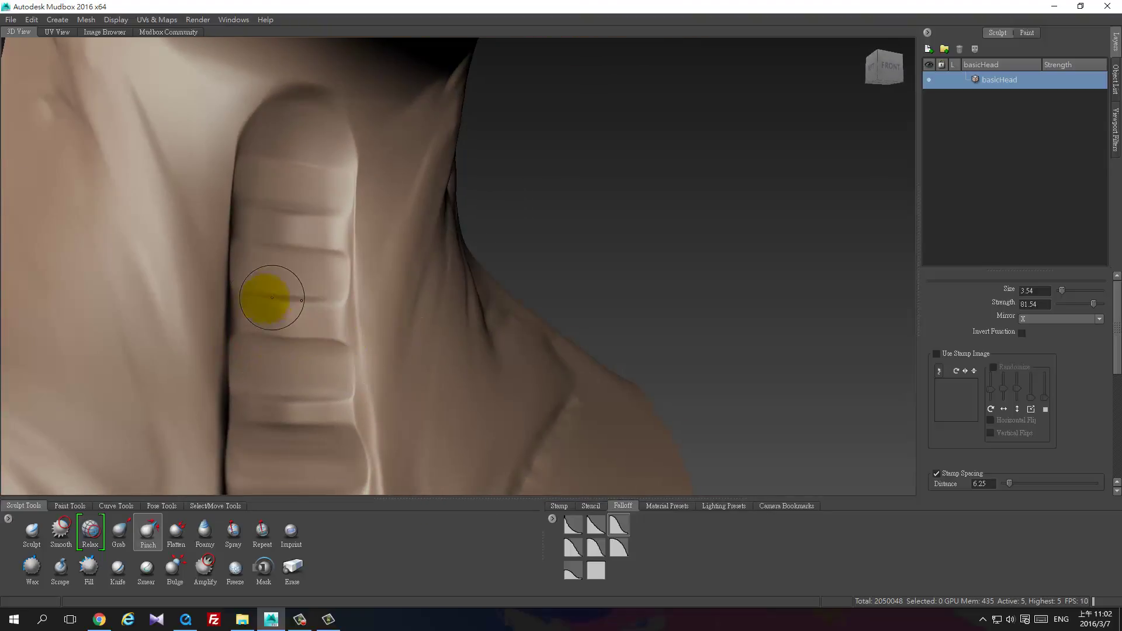
{"action": "left_click_drag", "start_coordinate": [298, 299], "coordinate": [345, 303]}
{"action": "left_click_drag", "start_coordinate": [254, 241], "coordinate": [344, 251]}
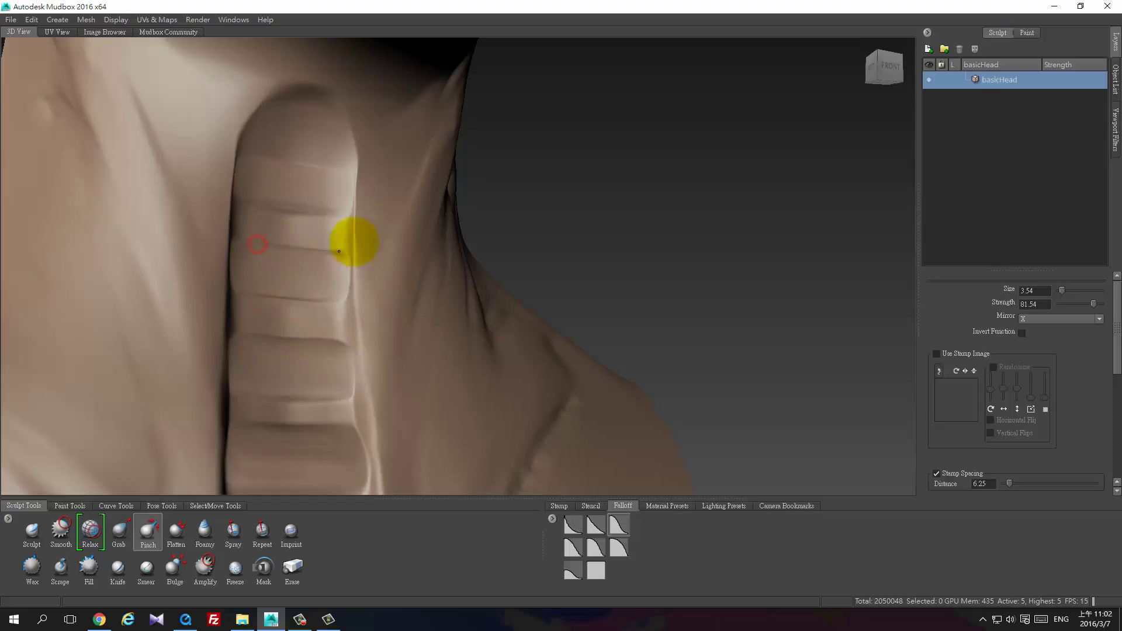
{"action": "left_click_drag", "start_coordinate": [368, 385], "coordinate": [265, 398]}
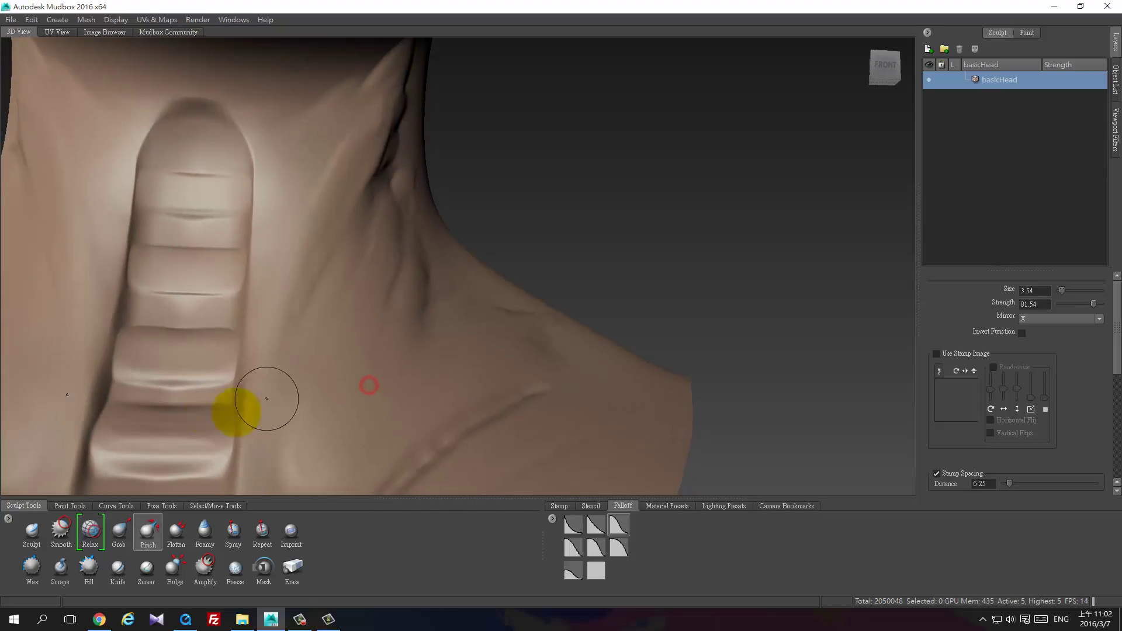
Step: Show the wireframe, push the lowest windpipe segment's upper edge into two bumps with the Smear brush at size 3.86, and undo the last stroke
{"action": "left_click", "coordinate": [147, 568]}
{"action": "middle_click_drag", "start_coordinate": [399, 382], "coordinate": [453, 298], "text": "alt"}
{"action": "right_click_drag", "start_coordinate": [398, 392], "coordinate": [376, 333], "text": "alt"}
{"action": "left_click_drag", "start_coordinate": [372, 372], "coordinate": [319, 409], "text": "alt"}
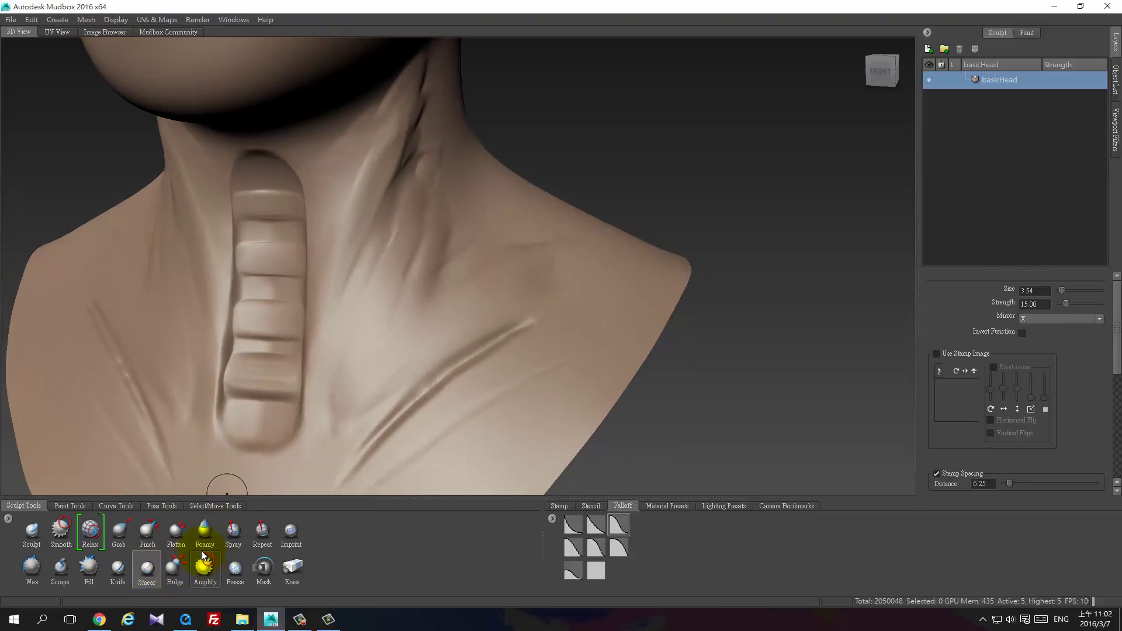
{"action": "key", "text": "w"}
{"action": "right_click_drag", "start_coordinate": [347, 325], "coordinate": [323, 383], "text": "alt"}
{"action": "mouse_move", "coordinate": [322, 387]}
{"action": "left_mouse_down", "text": "alt"}
{"action": "mouse_move", "coordinate": [431, 318]}
{"action": "mouse_move", "coordinate": [374, 370]}
{"action": "left_mouse_up", "text": "alt"}
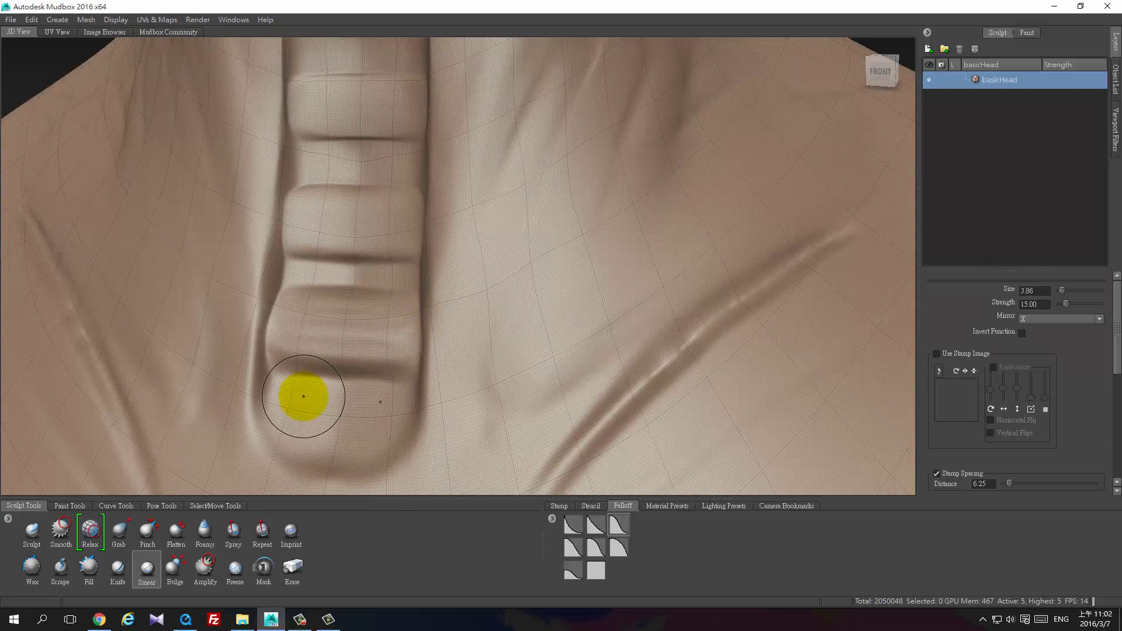
{"action": "left_click_drag", "start_coordinate": [304, 389], "coordinate": [306, 382]}
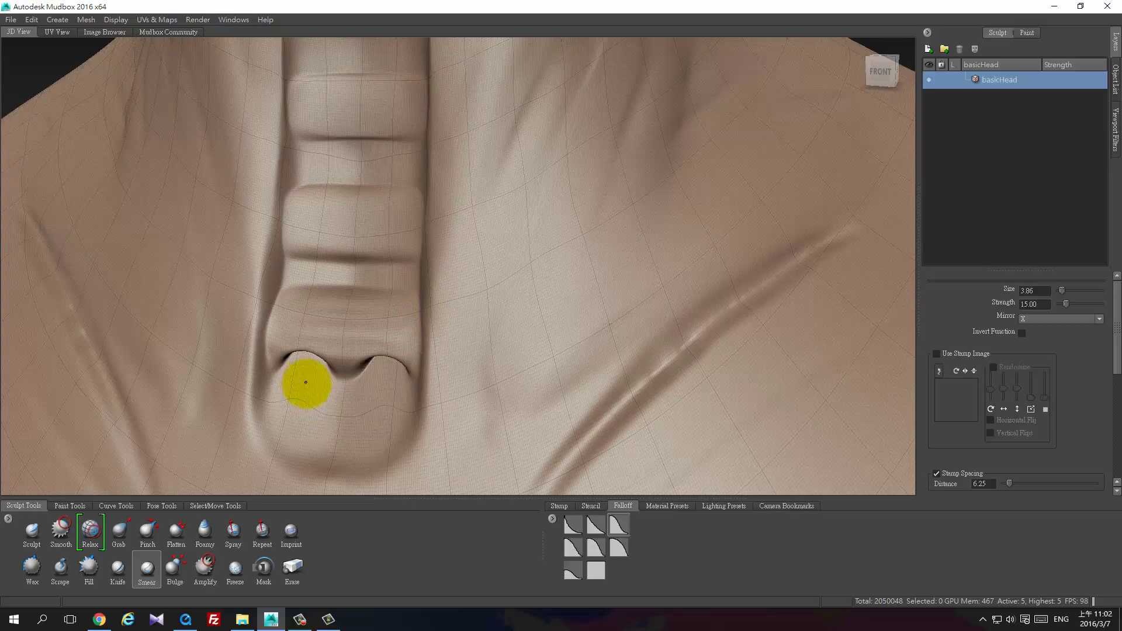
{"action": "key", "text": "ctrl+z"}
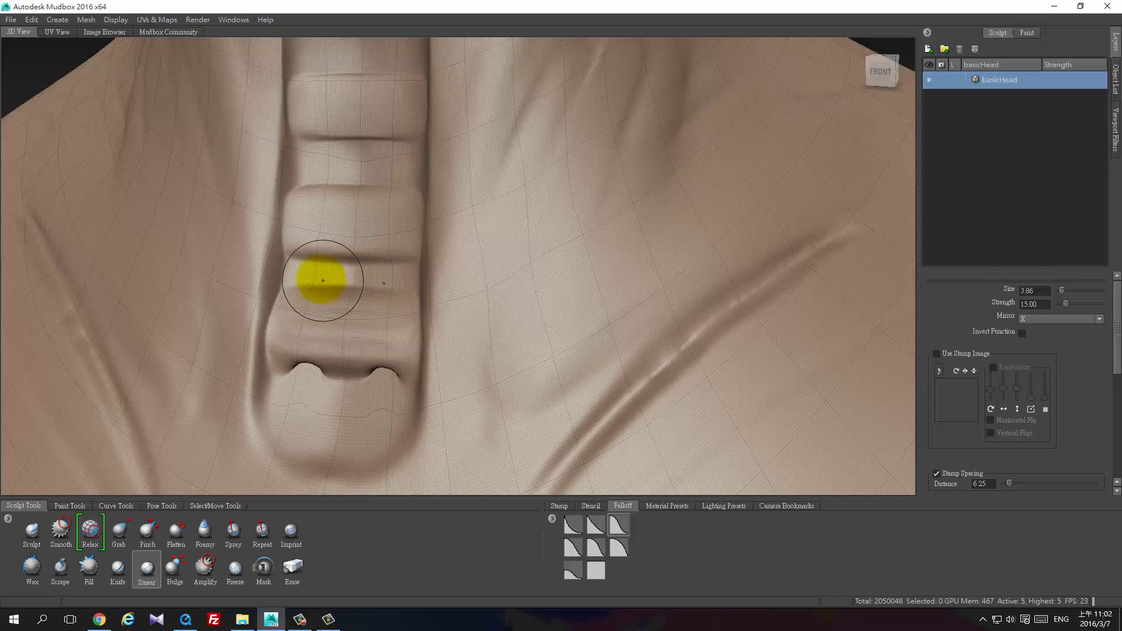
Step: Smear the upper edge of the second-lowest windpipe segment downward into a wavy outline and undo the last stroke
{"action": "left_click_drag", "start_coordinate": [319, 279], "coordinate": [318, 287]}
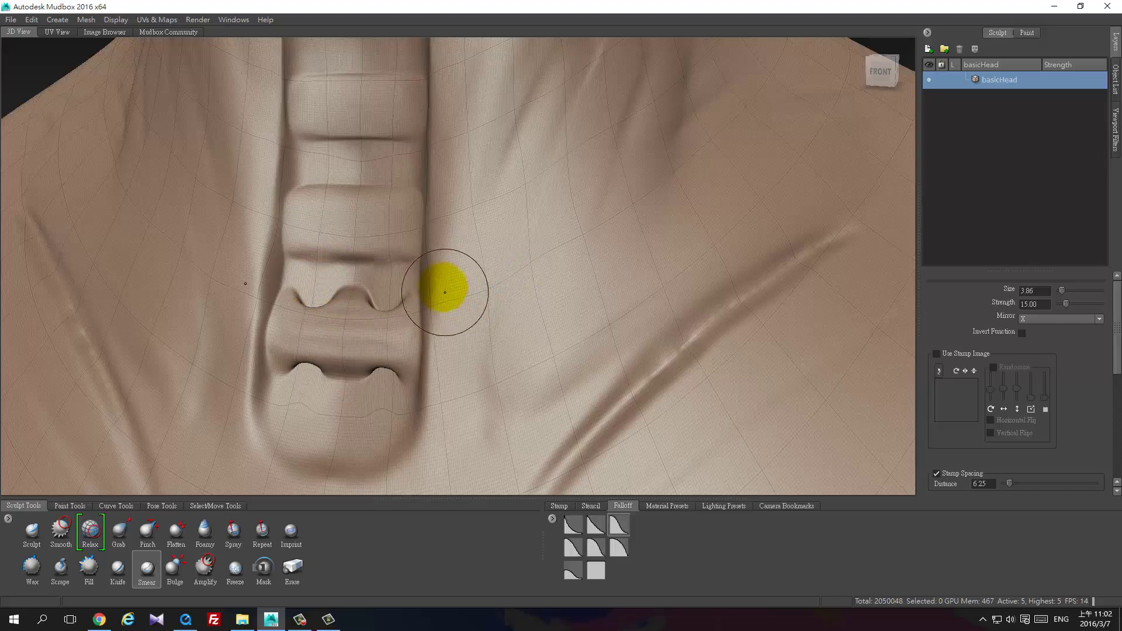
{"action": "mouse_move", "coordinate": [431, 276]}
{"action": "left_mouse_down"}
{"action": "mouse_move", "coordinate": [463, 270]}
{"action": "mouse_move", "coordinate": [433, 275]}
{"action": "mouse_move", "coordinate": [446, 270]}
{"action": "mouse_move", "coordinate": [448, 220]}
{"action": "mouse_move", "coordinate": [500, 229]}
{"action": "left_mouse_up"}
{"action": "key", "text": "ctrl+z"}
Step: Smear the surface above the collarbone groove outward into a raised, scalloped edge
{"action": "mouse_move", "coordinate": [512, 302]}
{"action": "left_mouse_down", "text": "alt"}
{"action": "mouse_move", "coordinate": [403, 296]}
{"action": "mouse_move", "coordinate": [489, 345]}
{"action": "left_mouse_up", "text": "alt"}
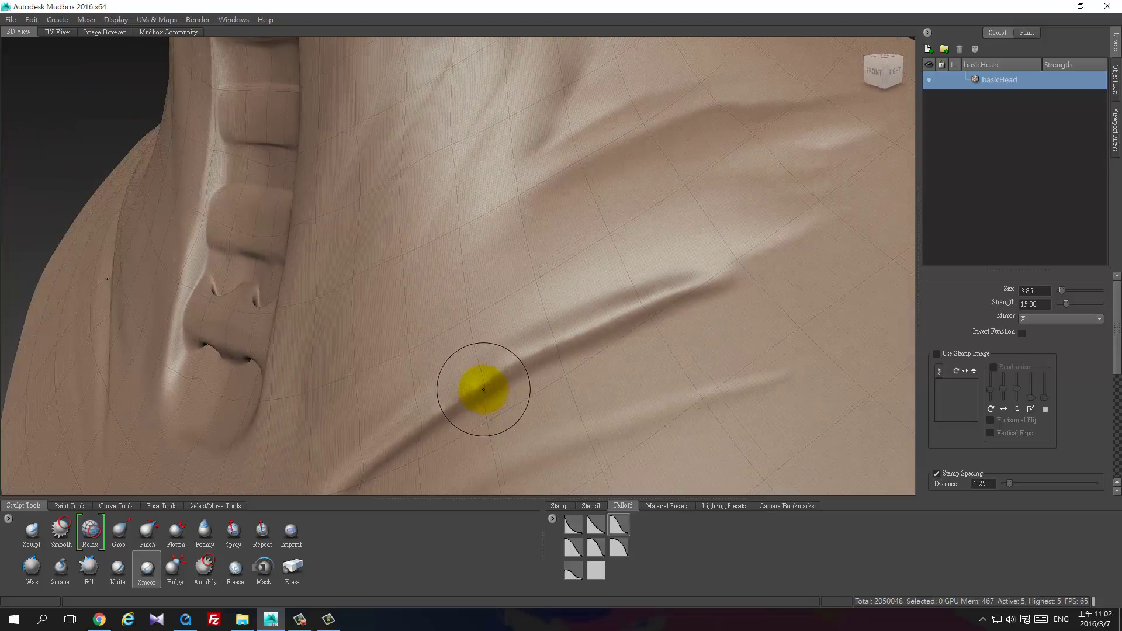
{"action": "mouse_move", "coordinate": [485, 383]}
{"action": "left_mouse_down", "text": "alt"}
{"action": "mouse_move", "coordinate": [521, 326]}
{"action": "mouse_move", "coordinate": [586, 305]}
{"action": "mouse_move", "coordinate": [586, 288]}
{"action": "mouse_move", "coordinate": [613, 281]}
{"action": "mouse_move", "coordinate": [656, 283]}
{"action": "mouse_move", "coordinate": [701, 318]}
{"action": "mouse_move", "coordinate": [557, 330]}
{"action": "mouse_move", "coordinate": [664, 333]}
{"action": "mouse_move", "coordinate": [764, 318]}
{"action": "mouse_move", "coordinate": [587, 287]}
{"action": "left_mouse_up", "text": "alt"}
{"action": "mouse_move", "coordinate": [514, 283]}
{"action": "left_mouse_down", "text": "shift"}
{"action": "mouse_move", "coordinate": [562, 224]}
{"action": "mouse_move", "coordinate": [719, 194]}
{"action": "mouse_move", "coordinate": [526, 264]}
{"action": "mouse_move", "coordinate": [637, 192]}
{"action": "left_mouse_up", "text": "shift"}
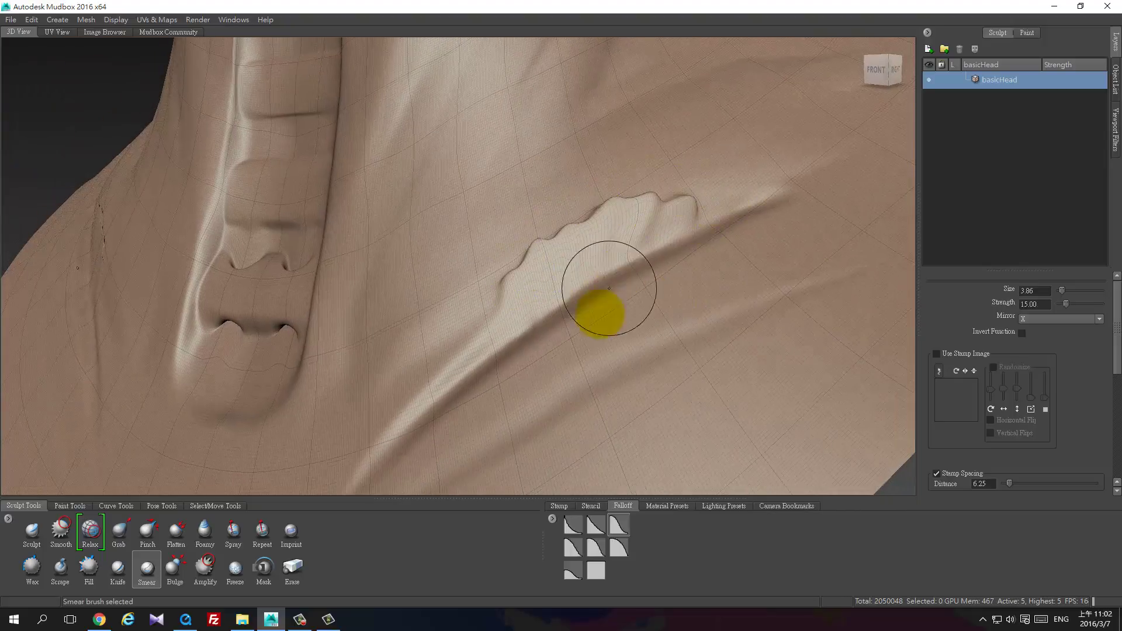
Step: Smear a patch of the chest below the collarbone grooves and smooth over its torn spots
{"action": "mouse_move", "coordinate": [597, 316]}
{"action": "left_mouse_down", "text": "alt"}
{"action": "mouse_move", "coordinate": [508, 326]}
{"action": "mouse_move", "coordinate": [625, 320]}
{"action": "mouse_move", "coordinate": [584, 353]}
{"action": "mouse_move", "coordinate": [591, 306]}
{"action": "mouse_move", "coordinate": [681, 322]}
{"action": "mouse_move", "coordinate": [524, 311]}
{"action": "mouse_move", "coordinate": [619, 352]}
{"action": "mouse_move", "coordinate": [561, 376]}
{"action": "mouse_move", "coordinate": [512, 335]}
{"action": "left_mouse_up", "text": "alt"}
{"action": "left_click_drag", "start_coordinate": [515, 392], "coordinate": [574, 364], "text": "alt"}
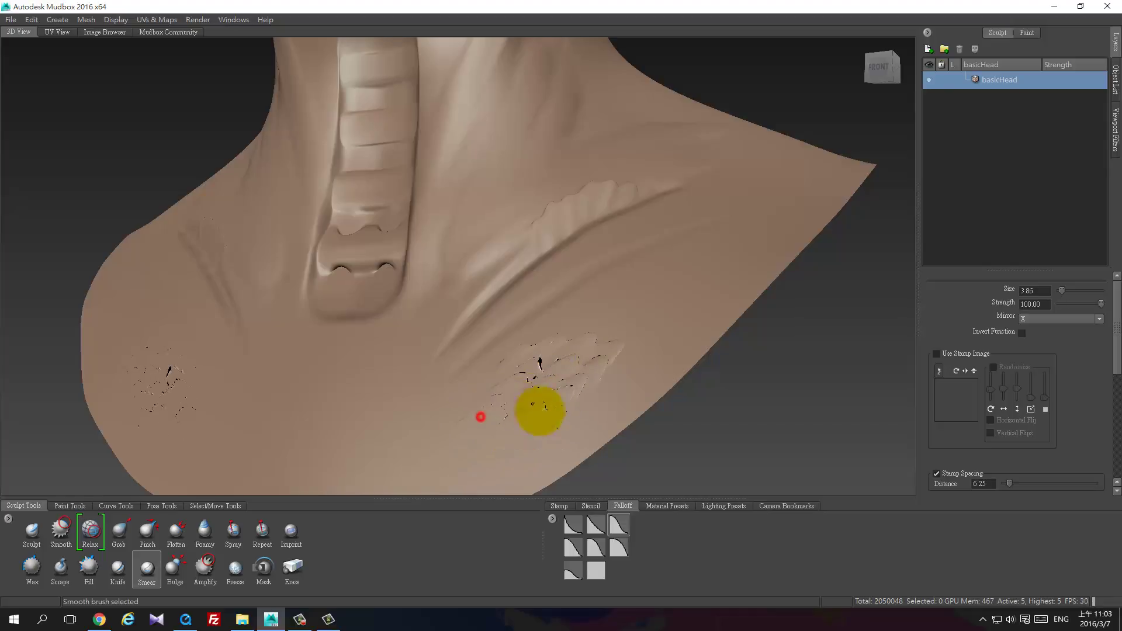
{"action": "mouse_move", "coordinate": [521, 369]}
{"action": "left_mouse_down", "text": "shift"}
{"action": "mouse_move", "coordinate": [503, 408]}
{"action": "mouse_move", "coordinate": [484, 419]}
{"action": "left_mouse_up", "text": "shift"}
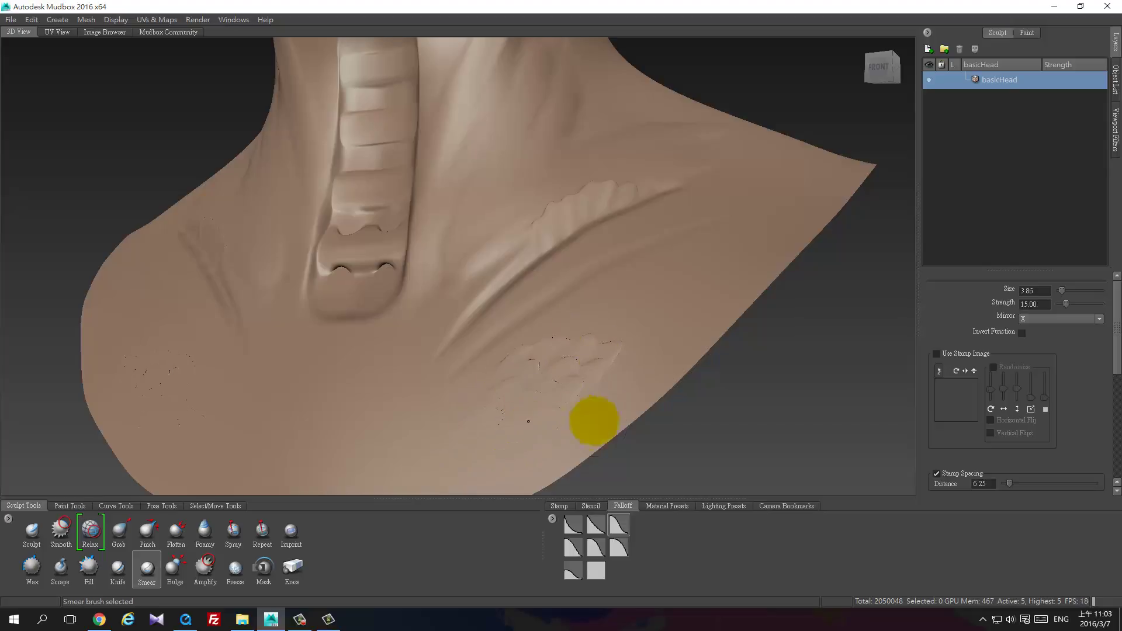
Step: Display the wireframe and examine how the smeared chest patch distorts the mesh up close
{"action": "key", "text": "w"}
{"action": "left_click_drag", "start_coordinate": [557, 447], "coordinate": [473, 438], "text": "alt"}
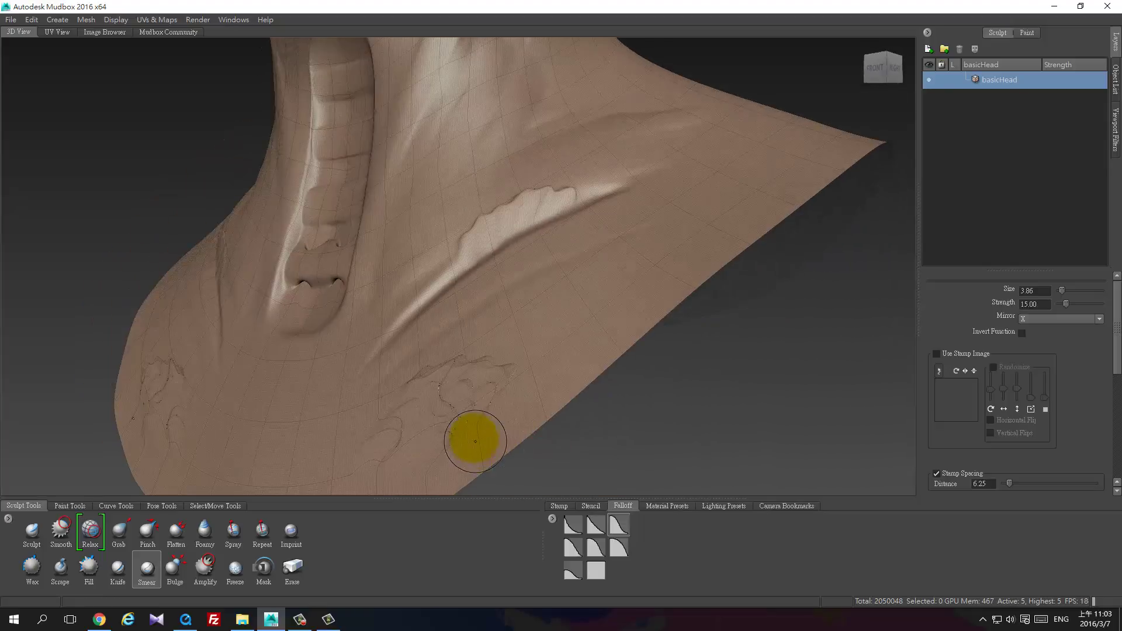
{"action": "left_click_drag", "start_coordinate": [471, 391], "coordinate": [489, 334], "text": "alt"}
{"action": "right_click_drag", "start_coordinate": [485, 365], "coordinate": [484, 459], "text": "alt"}
{"action": "left_click_drag", "start_coordinate": [522, 345], "coordinate": [639, 359], "text": "alt"}
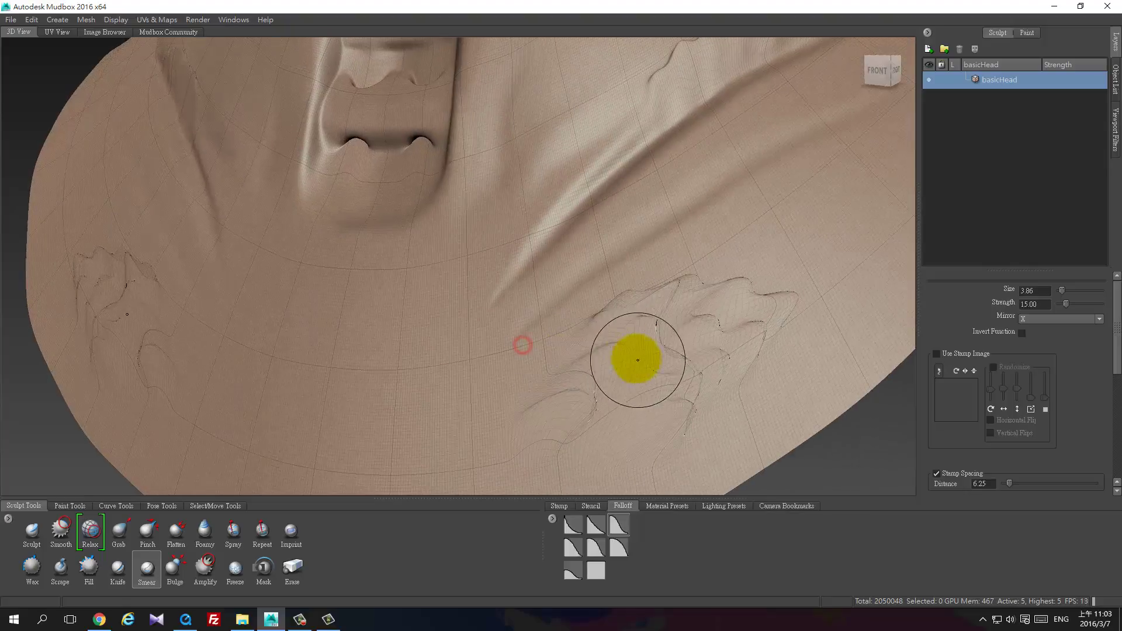
{"action": "mouse_move", "coordinate": [743, 385]}
{"action": "left_mouse_down"}
{"action": "mouse_move", "coordinate": [672, 406]}
{"action": "mouse_move", "coordinate": [505, 417]}
{"action": "mouse_move", "coordinate": [338, 375]}
{"action": "mouse_move", "coordinate": [549, 333]}
{"action": "mouse_move", "coordinate": [473, 384]}
{"action": "left_mouse_up"}
{"action": "left_click", "coordinate": [199, 576]}
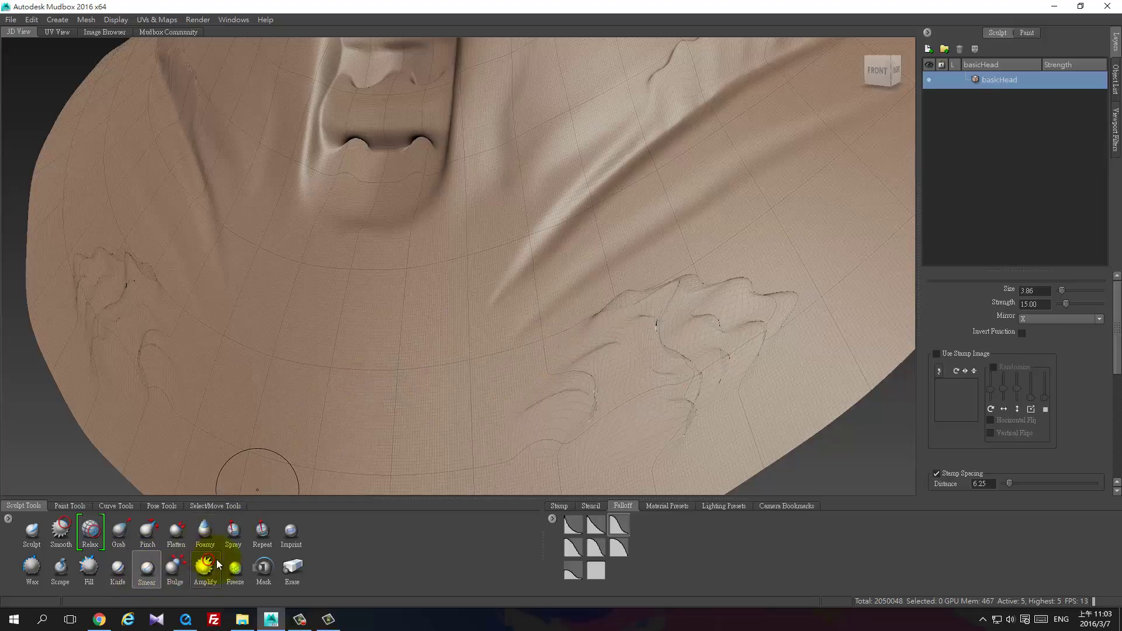
Step: Smooth the distorted patch below the collarbones until only faint outlines are left
{"action": "left_click_drag", "start_coordinate": [376, 288], "coordinate": [537, 376], "text": "alt"}
{"action": "right_click_drag", "start_coordinate": [539, 376], "coordinate": [516, 298], "text": "alt"}
{"action": "mouse_move", "coordinate": [514, 353]}
{"action": "left_mouse_down", "text": "alt"}
{"action": "mouse_move", "coordinate": [477, 359]}
{"action": "mouse_move", "coordinate": [531, 364]}
{"action": "left_mouse_up", "text": "alt"}
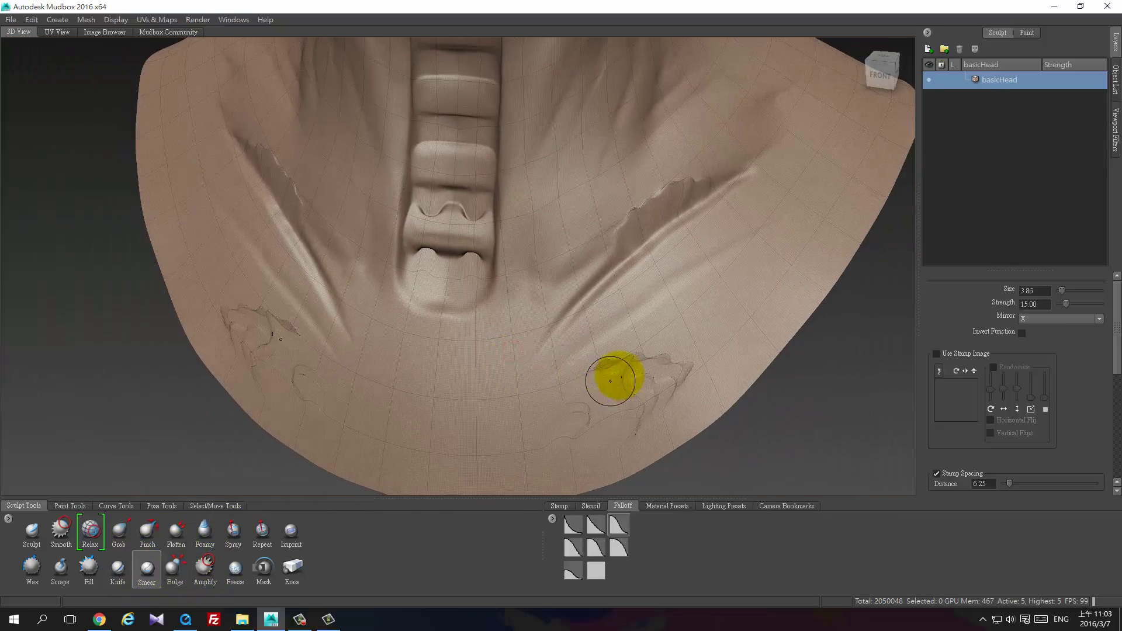
{"action": "mouse_move", "coordinate": [694, 363]}
{"action": "left_mouse_down", "text": "shift"}
{"action": "mouse_move", "coordinate": [646, 356]}
{"action": "mouse_move", "coordinate": [606, 393]}
{"action": "mouse_move", "coordinate": [654, 403]}
{"action": "mouse_move", "coordinate": [573, 375]}
{"action": "mouse_move", "coordinate": [681, 406]}
{"action": "mouse_move", "coordinate": [592, 377]}
{"action": "mouse_move", "coordinate": [669, 376]}
{"action": "mouse_move", "coordinate": [596, 444]}
{"action": "mouse_move", "coordinate": [451, 483]}
{"action": "left_mouse_up", "text": "shift"}
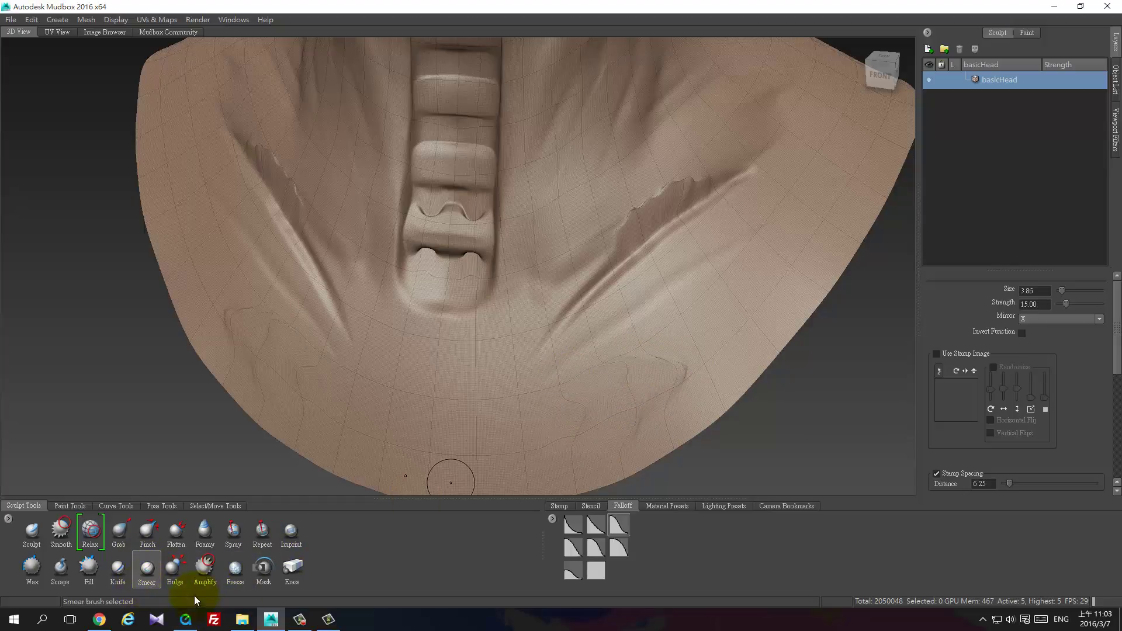
Step: Choose the Bulge brush for the back of the neck and shoulders and hide the wireframe
{"action": "right_click_drag", "start_coordinate": [596, 302], "coordinate": [558, 235], "text": "alt"}
{"action": "left_click_drag", "start_coordinate": [606, 291], "coordinate": [304, 306], "text": "alt"}
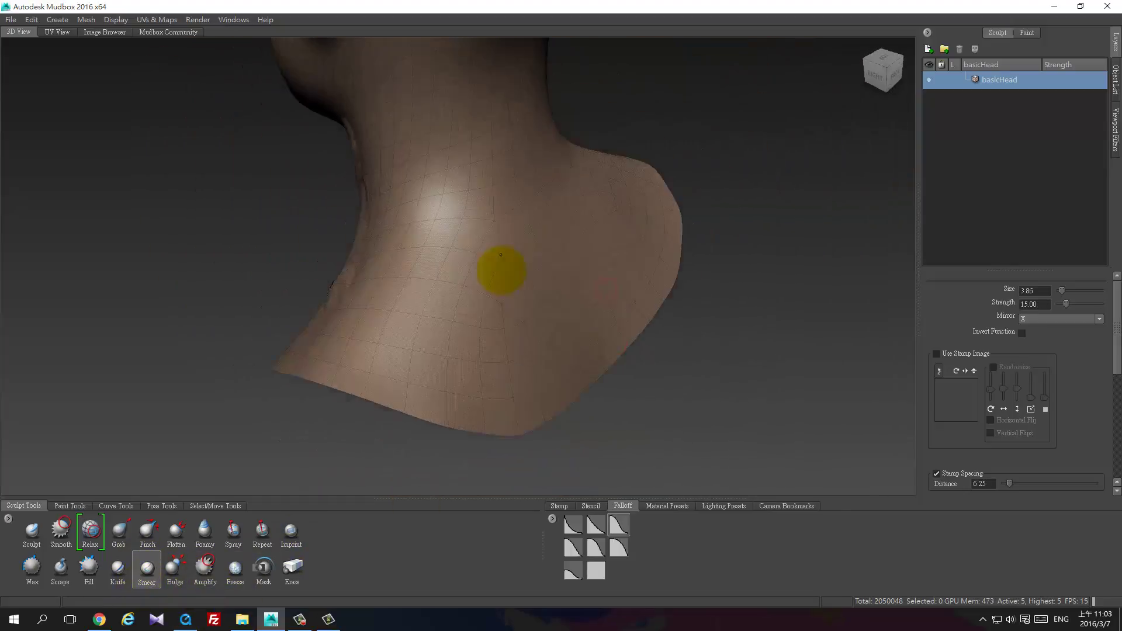
{"action": "middle_click_drag", "start_coordinate": [500, 271], "coordinate": [503, 356], "text": "alt"}
{"action": "left_click_drag", "start_coordinate": [543, 343], "coordinate": [246, 345], "text": "alt"}
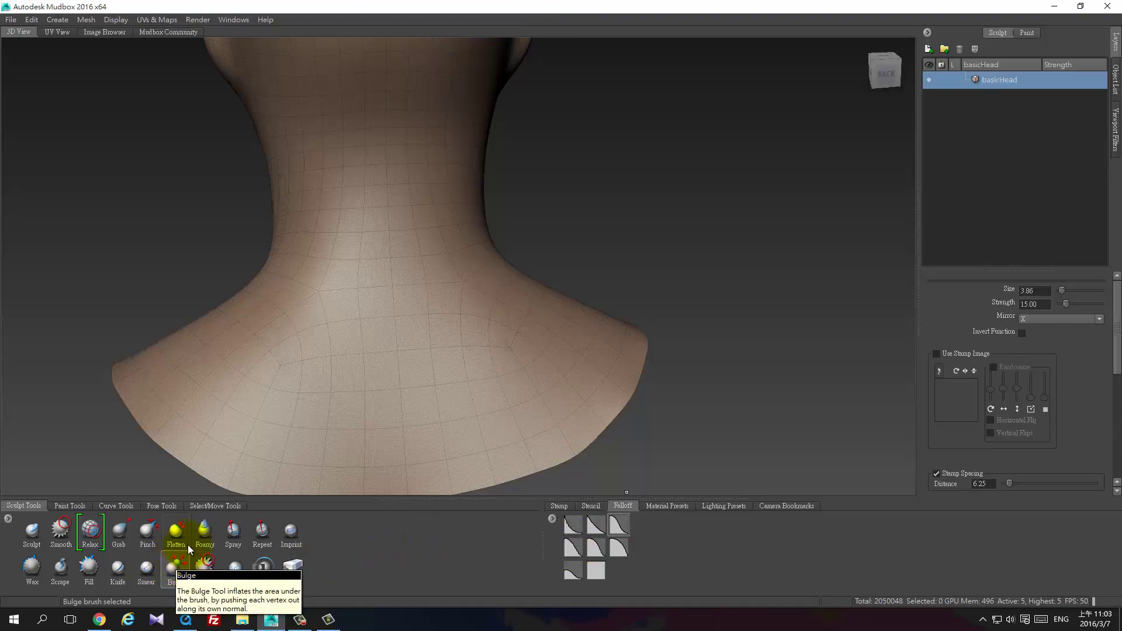
{"action": "key", "text": "w"}
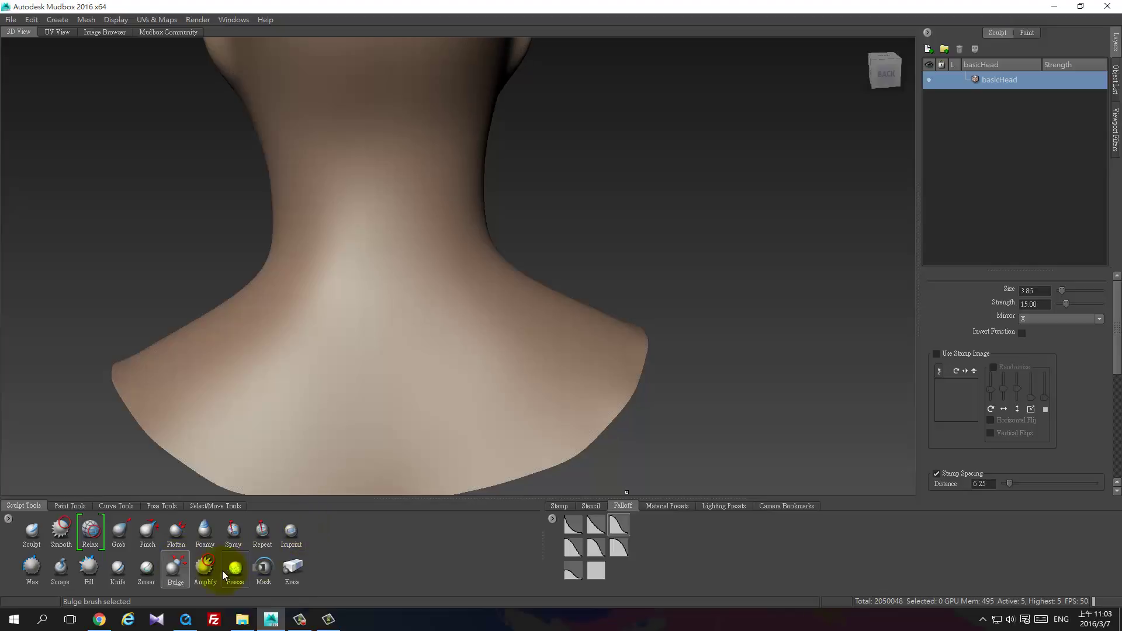
Step: Raise two mirrored pairs of lumpy patches on the back of the neck with the Foamy and Sculpt brushes
{"action": "left_click", "coordinate": [204, 531]}
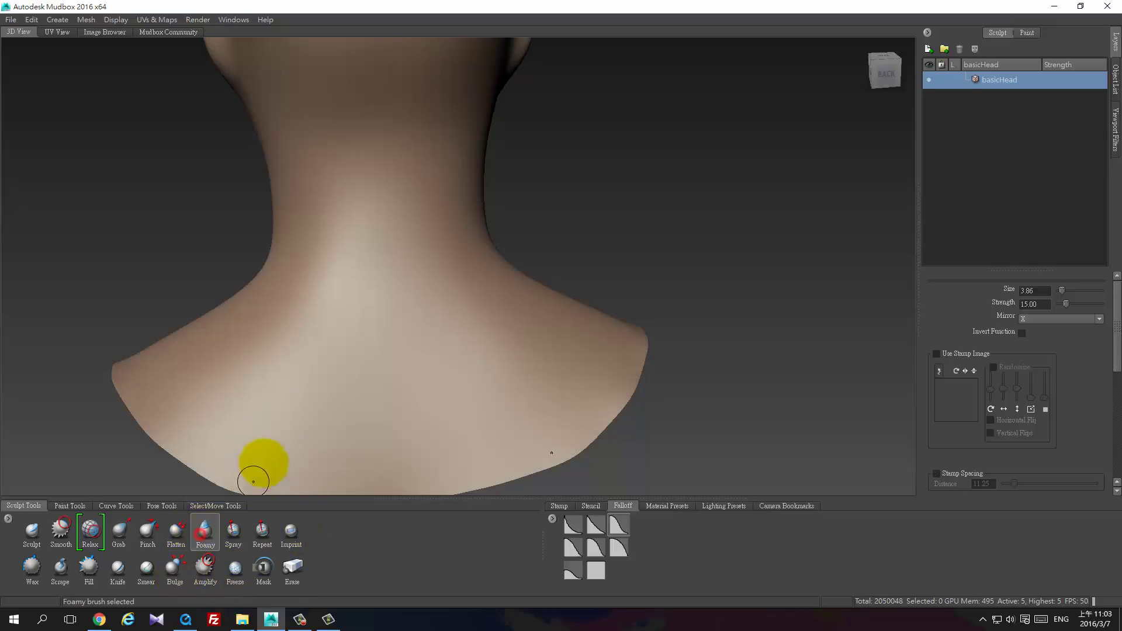
{"action": "left_click", "coordinate": [330, 256]}
{"action": "mouse_move", "coordinate": [330, 256]}
{"action": "left_mouse_down"}
{"action": "mouse_move", "coordinate": [351, 243]}
{"action": "mouse_move", "coordinate": [326, 231]}
{"action": "mouse_move", "coordinate": [315, 172]}
{"action": "mouse_move", "coordinate": [331, 145]}
{"action": "mouse_move", "coordinate": [337, 191]}
{"action": "left_mouse_up"}
{"action": "left_click", "coordinate": [32, 531]}
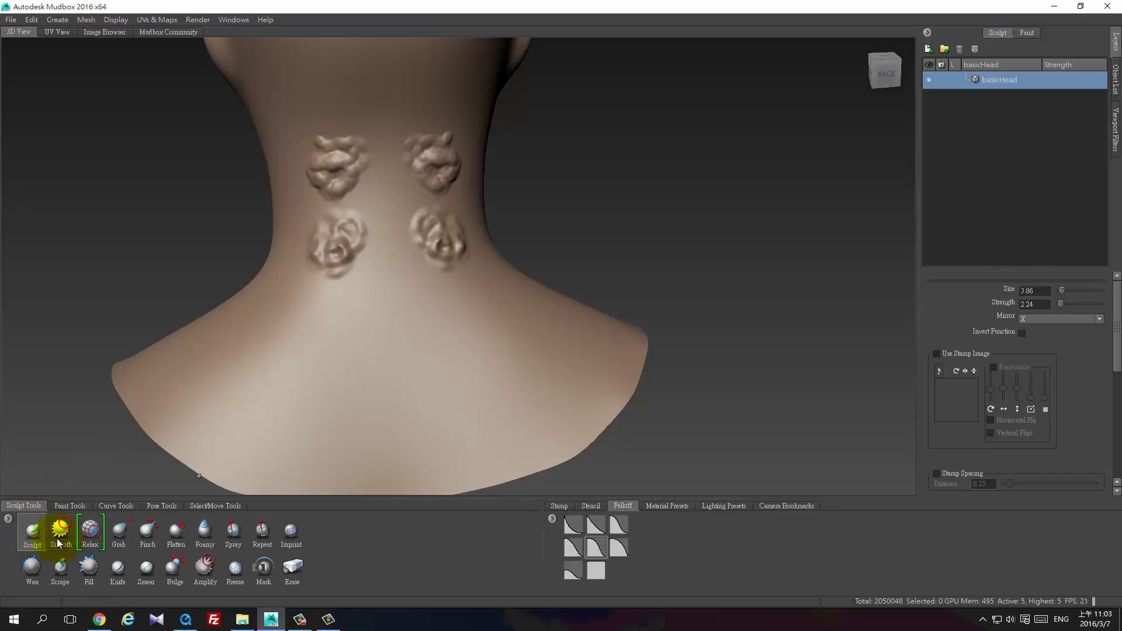
{"action": "left_click", "coordinate": [29, 535]}
{"action": "mouse_move", "coordinate": [323, 166]}
{"action": "left_mouse_down"}
{"action": "mouse_move", "coordinate": [324, 179]}
{"action": "mouse_move", "coordinate": [356, 193]}
{"action": "left_mouse_up"}
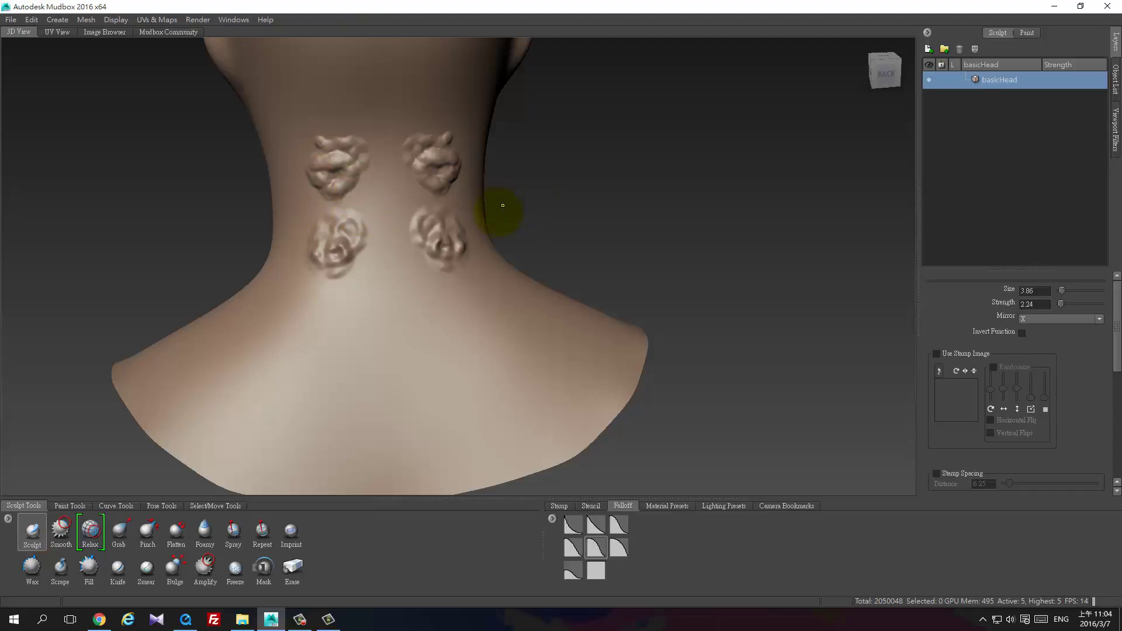
Step: With the Sculpt brush, link the upper pair of patches and raise three mirrored ridges down each side of the upper back
{"action": "left_click_drag", "start_coordinate": [398, 240], "coordinate": [401, 286], "text": "alt"}
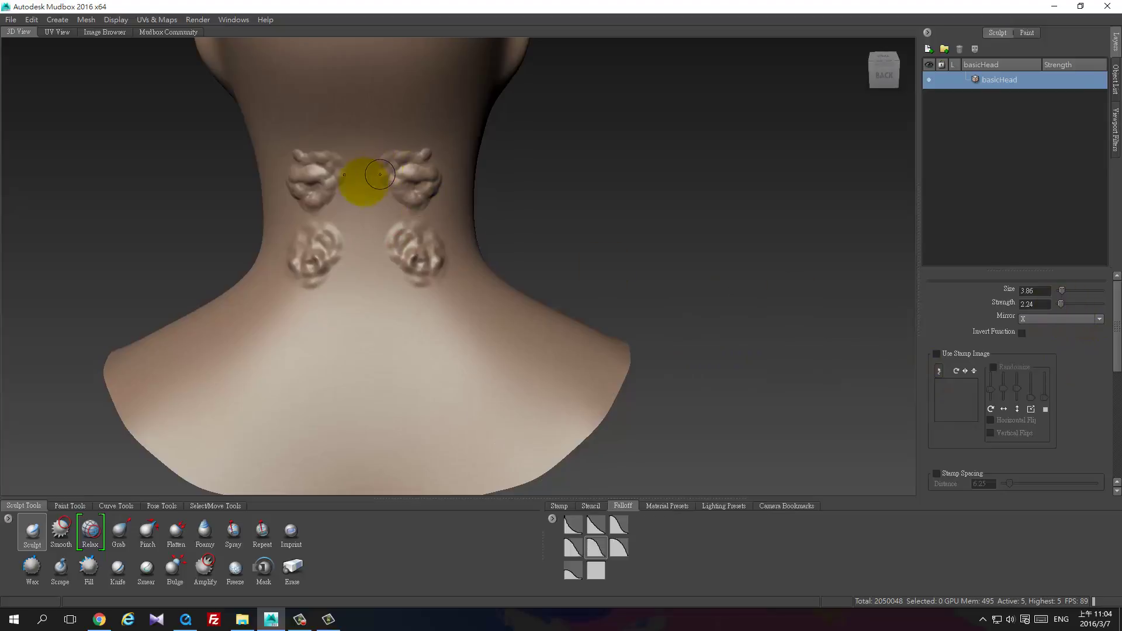
{"action": "left_click_drag", "start_coordinate": [345, 178], "coordinate": [336, 177]}
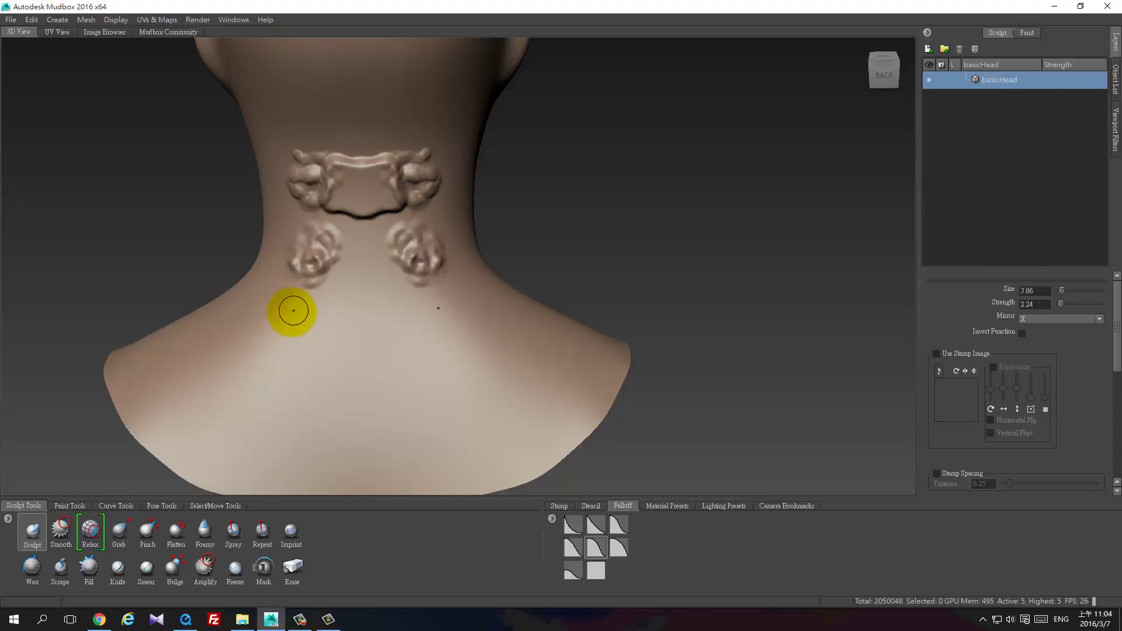
{"action": "mouse_move", "coordinate": [297, 305]}
{"action": "left_mouse_down"}
{"action": "mouse_move", "coordinate": [206, 458]}
{"action": "mouse_move", "coordinate": [303, 339]}
{"action": "mouse_move", "coordinate": [252, 465]}
{"action": "left_mouse_up"}
{"action": "left_click_drag", "start_coordinate": [341, 324], "coordinate": [289, 463]}
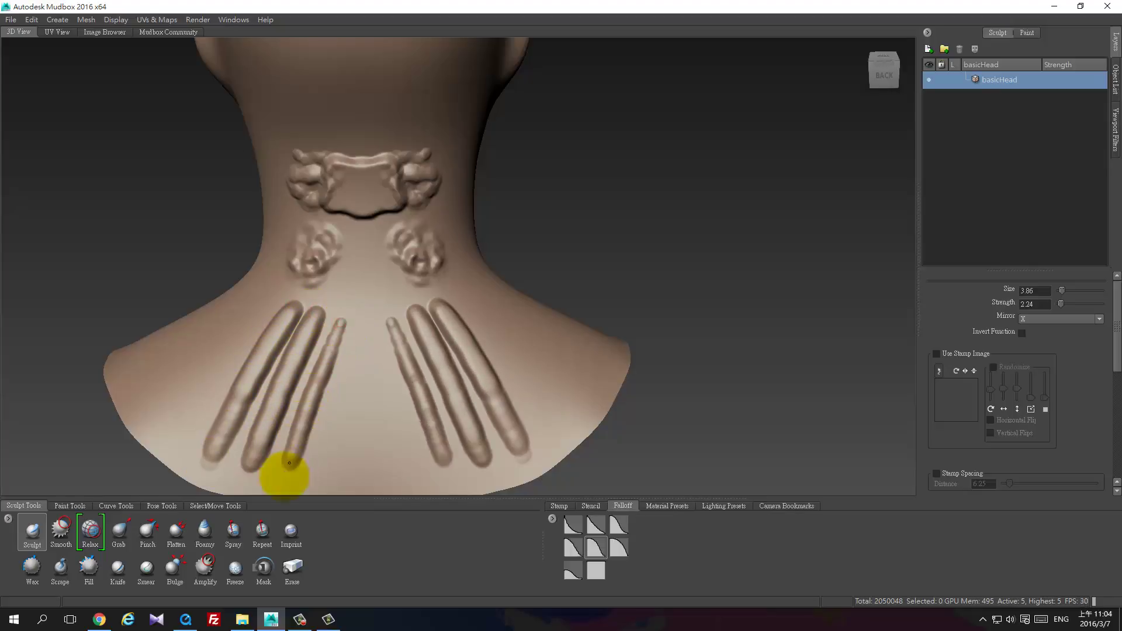
Step: Swell the upper-back ridges with the Bulge brush at size 9.17, using the gentle S-shaped falloff
{"action": "left_click", "coordinate": [173, 567]}
{"action": "right_click_drag", "start_coordinate": [310, 355], "coordinate": [291, 393], "text": "alt"}
{"action": "mouse_move", "coordinate": [296, 390]}
{"action": "left_mouse_down", "text": "alt"}
{"action": "mouse_move", "coordinate": [358, 380]}
{"action": "mouse_move", "coordinate": [325, 370]}
{"action": "mouse_move", "coordinate": [390, 343]}
{"action": "mouse_move", "coordinate": [325, 339]}
{"action": "mouse_move", "coordinate": [245, 485]}
{"action": "left_mouse_up", "text": "alt"}
{"action": "left_click", "coordinate": [573, 572]}
{"action": "mouse_move", "coordinate": [355, 379]}
{"action": "middle_mouse_down", "text": "alt"}
{"action": "mouse_move", "coordinate": [296, 315]}
{"action": "mouse_move", "coordinate": [299, 305]}
{"action": "middle_mouse_up", "text": "alt"}
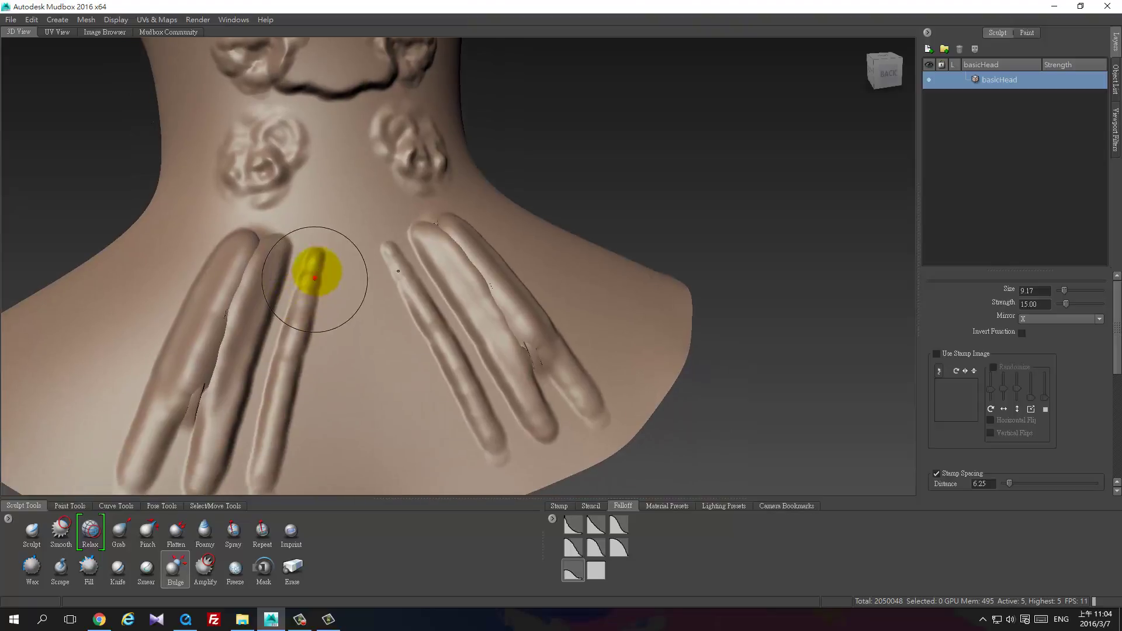
{"action": "left_click_drag", "start_coordinate": [318, 260], "coordinate": [265, 446]}
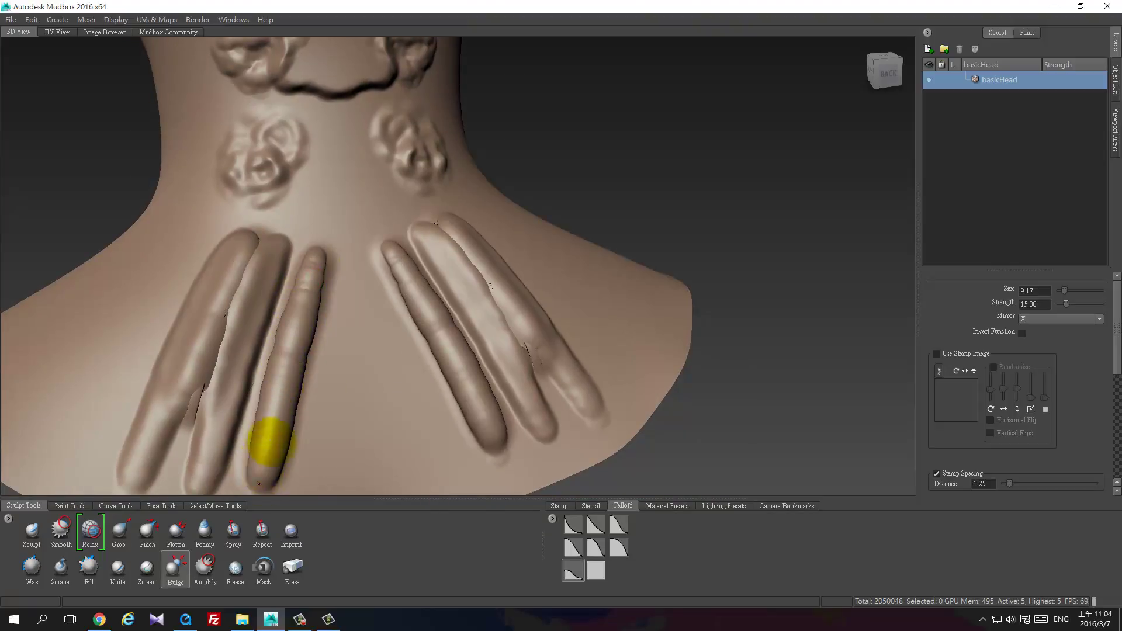
Step: Smooth the outer upper-back ridges and undo the extra bulging on the innermost pair
{"action": "left_click_drag", "start_coordinate": [327, 380], "coordinate": [300, 320], "text": "alt"}
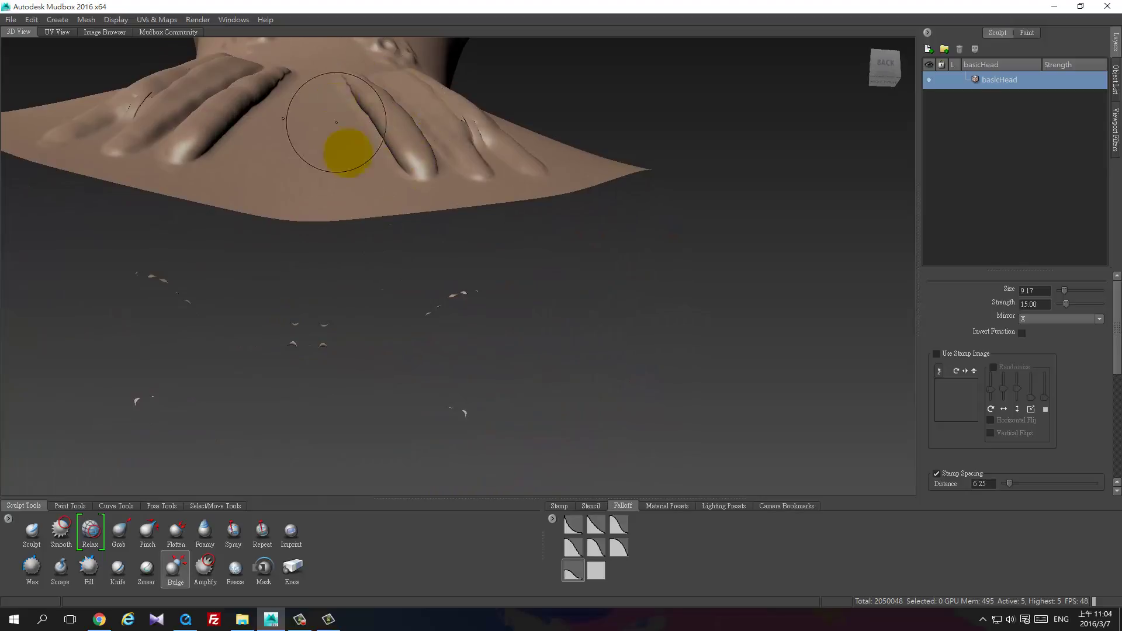
{"action": "mouse_move", "coordinate": [343, 150]}
{"action": "left_mouse_down", "text": "alt"}
{"action": "mouse_move", "coordinate": [328, 216]}
{"action": "mouse_move", "coordinate": [347, 253]}
{"action": "left_mouse_up", "text": "alt"}
{"action": "mouse_move", "coordinate": [153, 370]}
{"action": "left_mouse_down", "text": "shift"}
{"action": "mouse_move", "coordinate": [135, 366]}
{"action": "mouse_move", "coordinate": [170, 299]}
{"action": "mouse_move", "coordinate": [154, 302]}
{"action": "mouse_move", "coordinate": [225, 263]}
{"action": "mouse_move", "coordinate": [242, 240]}
{"action": "mouse_move", "coordinate": [149, 454]}
{"action": "left_mouse_up", "text": "shift"}
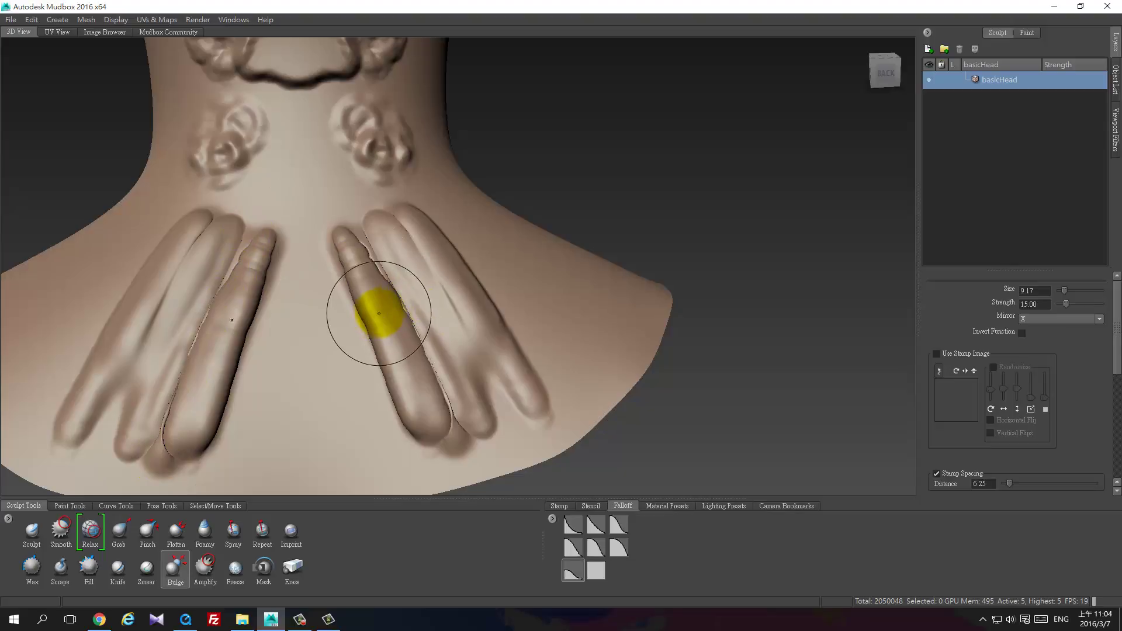
{"action": "key", "text": "ctrl+z"}
Step: Bulge a central ridge with a short mirrored lobe beside its lower end, undoing the excess and smoothing the joins
{"action": "left_click_drag", "start_coordinate": [303, 236], "coordinate": [296, 419]}
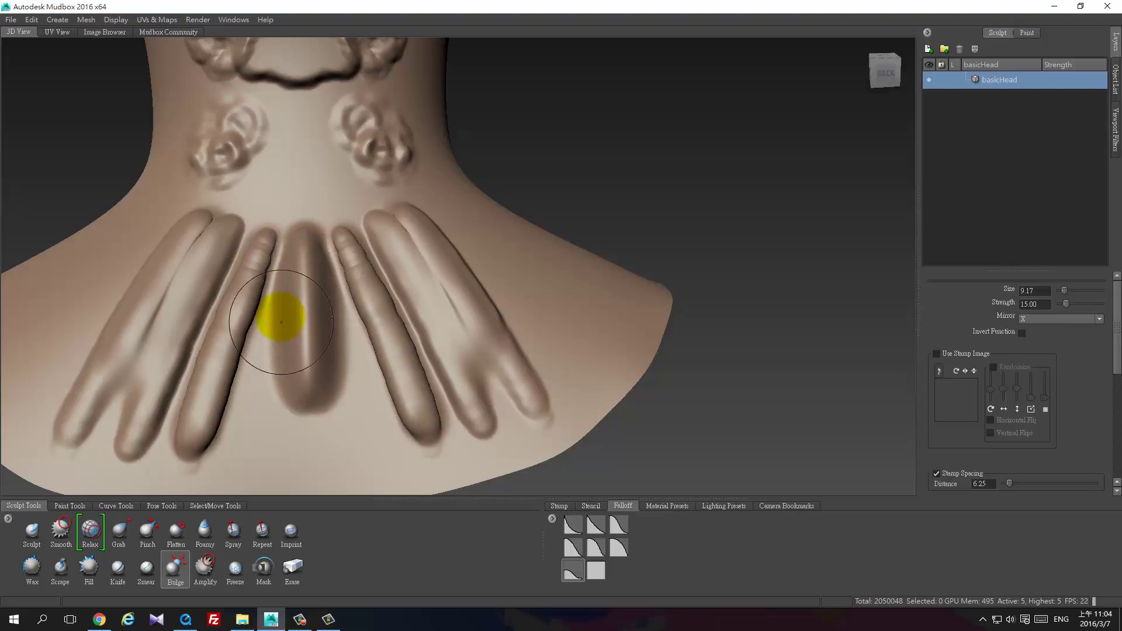
{"action": "mouse_move", "coordinate": [268, 321]}
{"action": "left_mouse_down"}
{"action": "mouse_move", "coordinate": [270, 435]}
{"action": "mouse_move", "coordinate": [276, 375]}
{"action": "mouse_move", "coordinate": [301, 425]}
{"action": "left_mouse_up"}
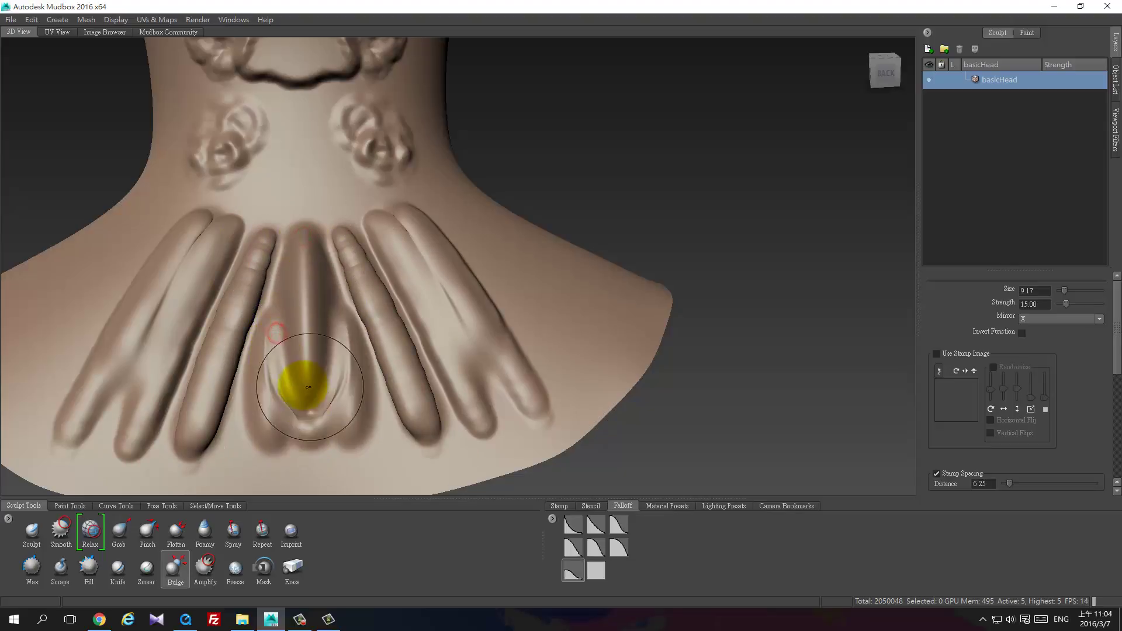
{"action": "key", "text": "ctrl+z"}
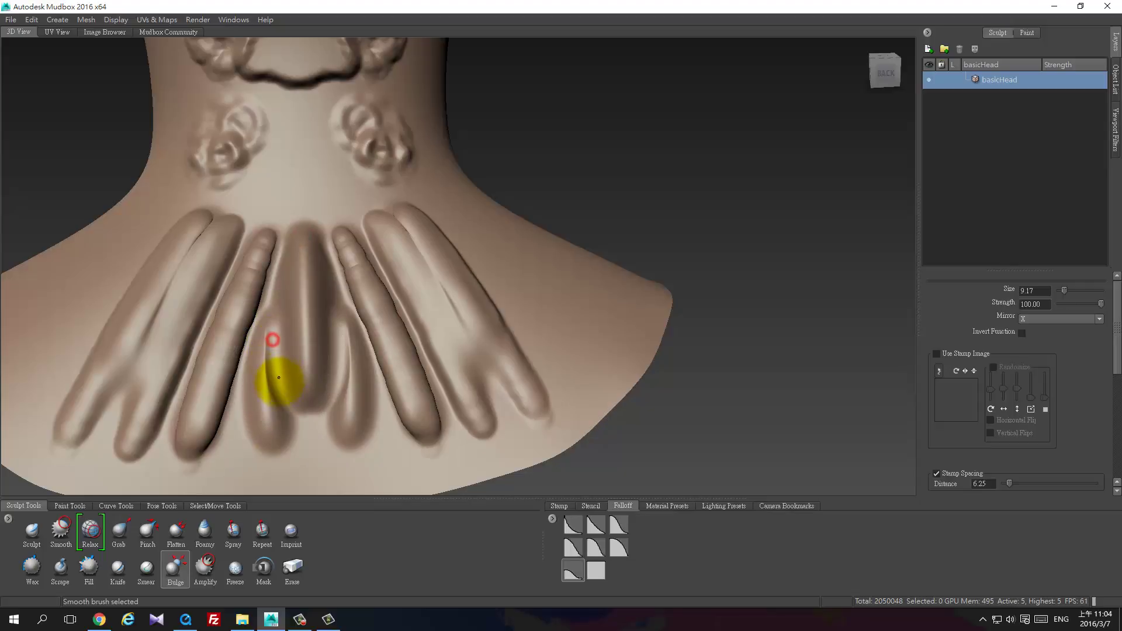
{"action": "left_click_drag", "start_coordinate": [279, 377], "coordinate": [279, 350], "text": "shift"}
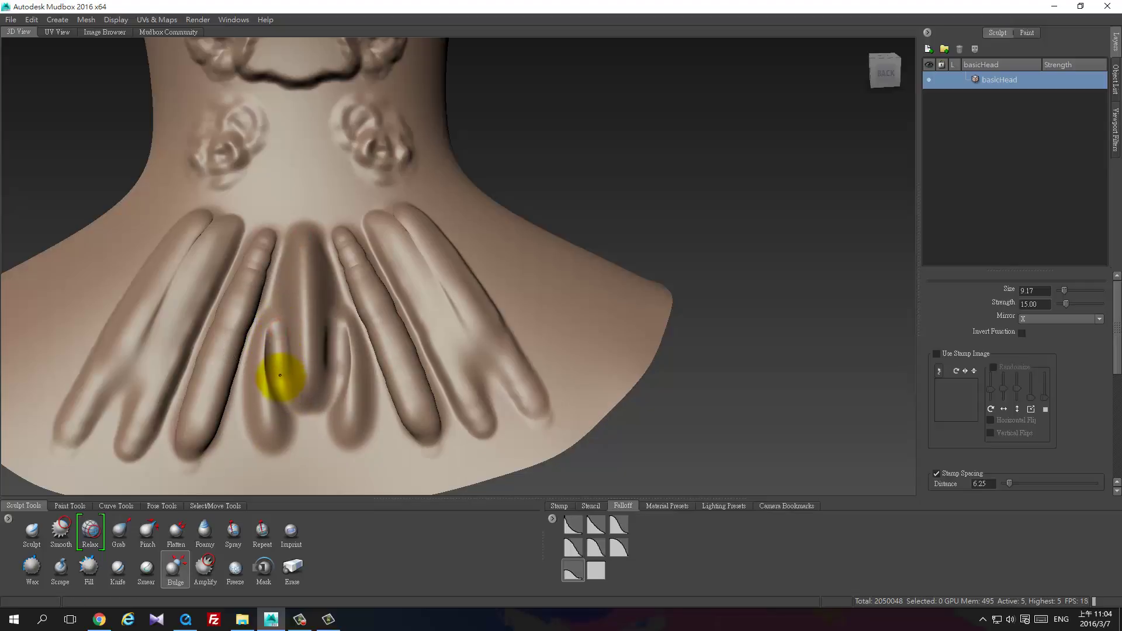
{"action": "mouse_move", "coordinate": [297, 412]}
{"action": "left_mouse_down", "text": "shift"}
{"action": "mouse_move", "coordinate": [273, 353]}
{"action": "mouse_move", "coordinate": [304, 425]}
{"action": "mouse_move", "coordinate": [328, 321]}
{"action": "left_mouse_up", "text": "shift"}
Step: Bulge a mirrored lumpy swelling on the side of each shoulder
{"action": "left_click_drag", "start_coordinate": [337, 370], "coordinate": [333, 268], "text": "alt"}
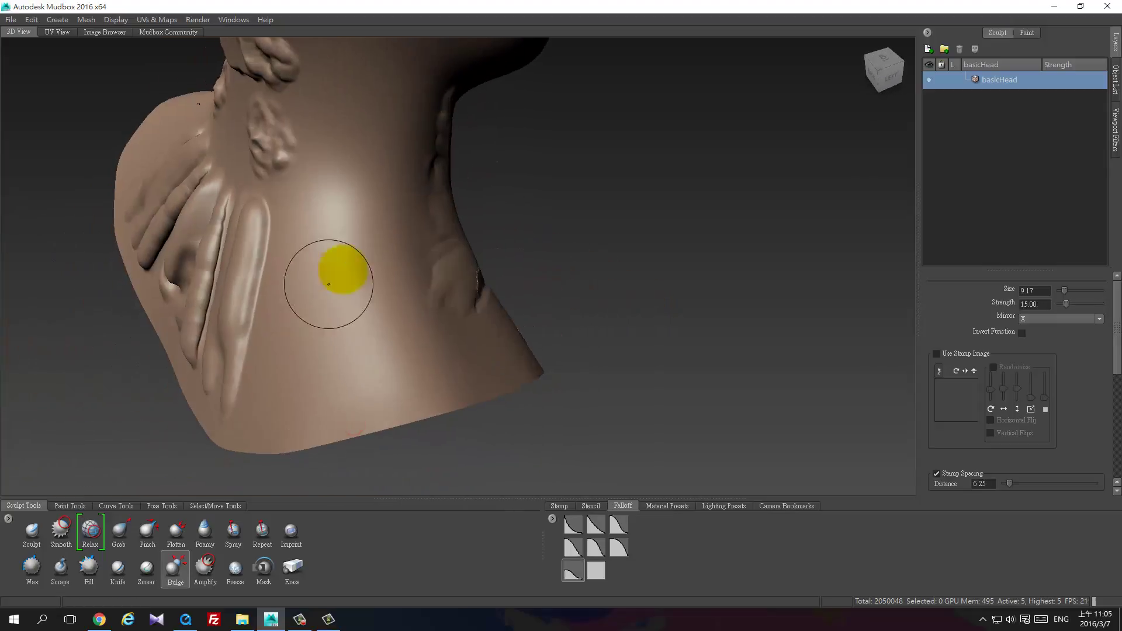
{"action": "mouse_move", "coordinate": [328, 212]}
{"action": "left_mouse_down"}
{"action": "mouse_move", "coordinate": [351, 243]}
{"action": "mouse_move", "coordinate": [326, 258]}
{"action": "mouse_move", "coordinate": [350, 279]}
{"action": "mouse_move", "coordinate": [343, 292]}
{"action": "mouse_move", "coordinate": [363, 353]}
{"action": "mouse_move", "coordinate": [351, 328]}
{"action": "left_mouse_up"}
Step: Bulge thick winding coils over both sides of the head with a rounded falloff, size 7.10 and strength 10.59
{"action": "left_click", "coordinate": [596, 570]}
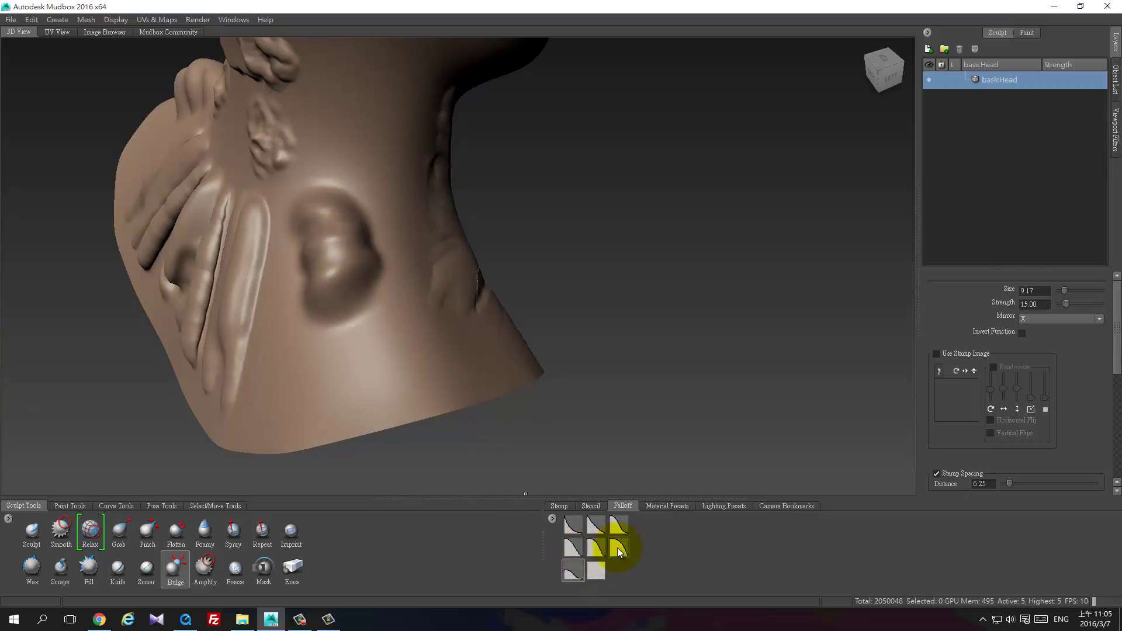
{"action": "left_click", "coordinate": [617, 548]}
{"action": "left_click_drag", "start_coordinate": [421, 327], "coordinate": [381, 317], "text": "alt"}
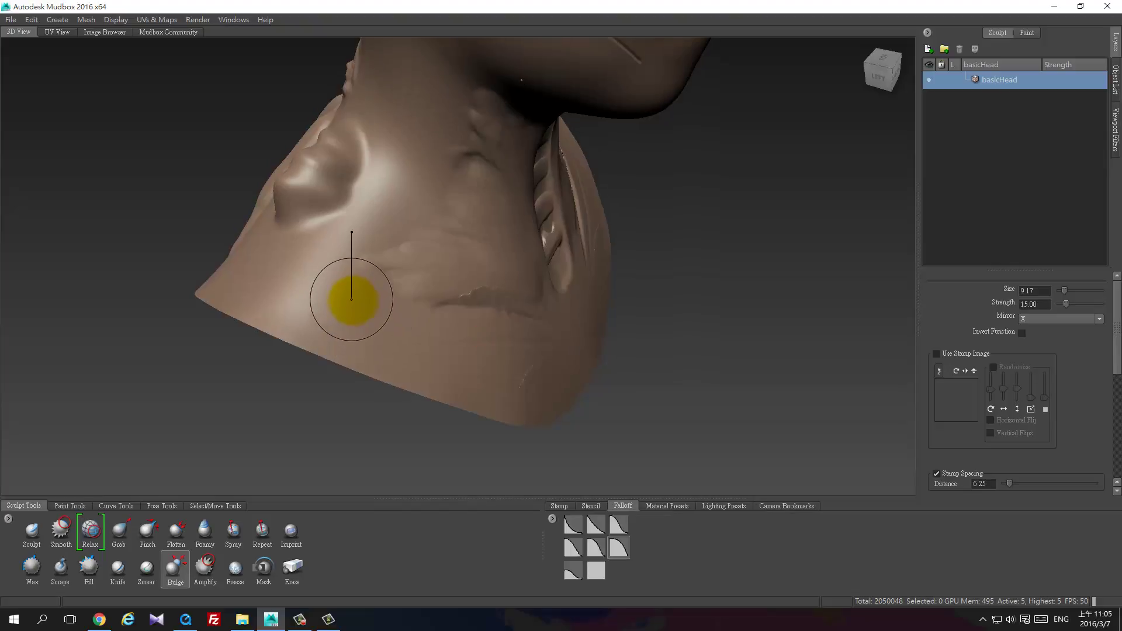
{"action": "left_click_drag", "start_coordinate": [351, 300], "coordinate": [343, 310]}
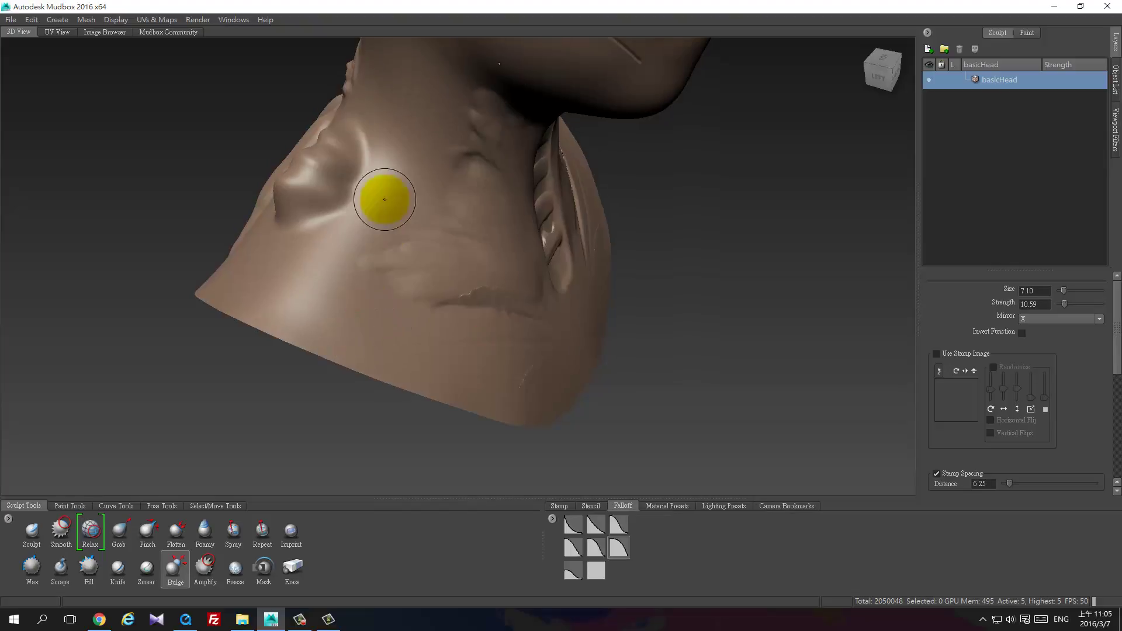
{"action": "middle_click_drag", "start_coordinate": [395, 158], "coordinate": [363, 476], "text": "alt"}
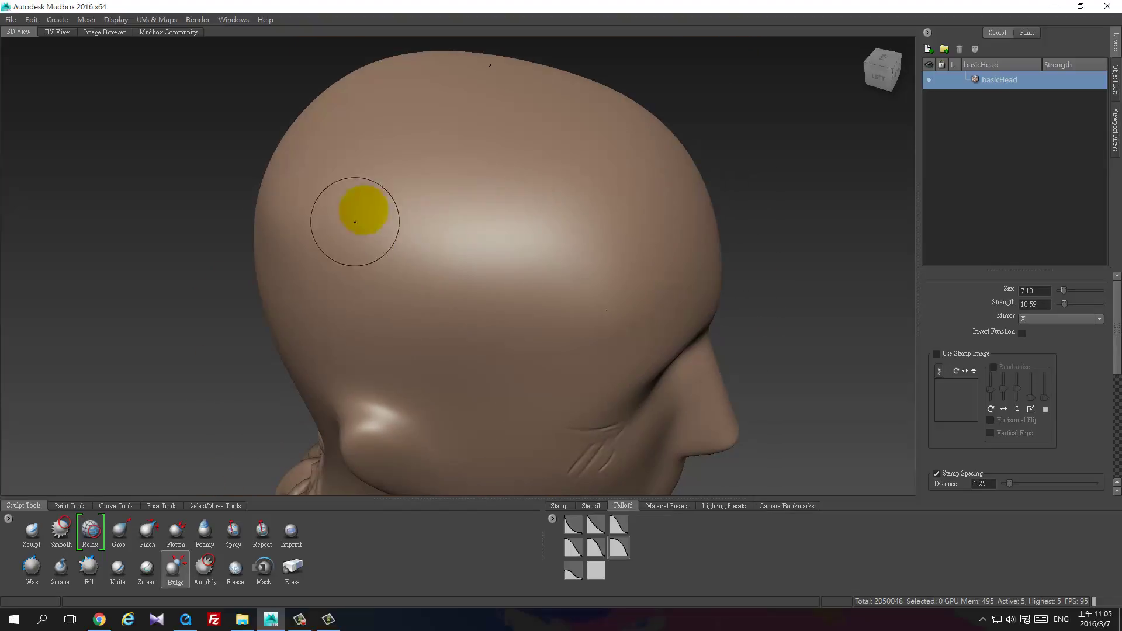
{"action": "mouse_move", "coordinate": [363, 191]}
{"action": "left_mouse_down"}
{"action": "mouse_move", "coordinate": [434, 177]}
{"action": "mouse_move", "coordinate": [431, 196]}
{"action": "mouse_move", "coordinate": [383, 237]}
{"action": "mouse_move", "coordinate": [390, 251]}
{"action": "mouse_move", "coordinate": [458, 246]}
{"action": "mouse_move", "coordinate": [481, 193]}
{"action": "mouse_move", "coordinate": [476, 150]}
{"action": "mouse_move", "coordinate": [525, 152]}
{"action": "mouse_move", "coordinate": [551, 179]}
{"action": "mouse_move", "coordinate": [546, 240]}
{"action": "mouse_move", "coordinate": [509, 288]}
{"action": "mouse_move", "coordinate": [441, 319]}
{"action": "mouse_move", "coordinate": [532, 349]}
{"action": "mouse_move", "coordinate": [589, 301]}
{"action": "mouse_move", "coordinate": [629, 239]}
{"action": "mouse_move", "coordinate": [637, 330]}
{"action": "mouse_move", "coordinate": [514, 408]}
{"action": "mouse_move", "coordinate": [388, 362]}
{"action": "mouse_move", "coordinate": [395, 283]}
{"action": "mouse_move", "coordinate": [458, 288]}
{"action": "left_mouse_up"}
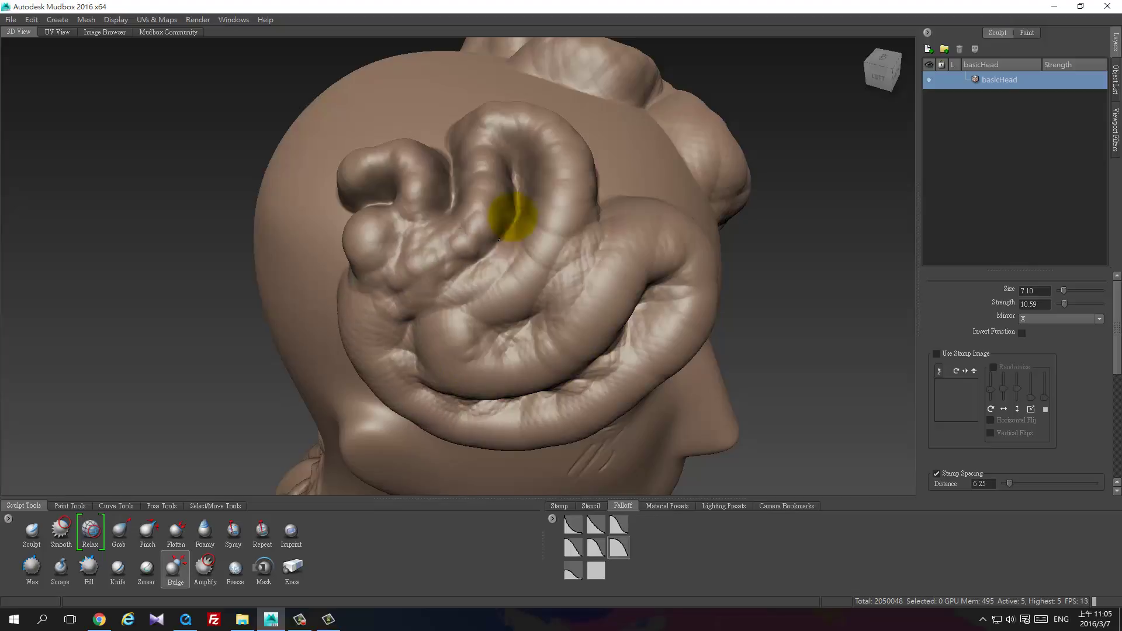
Step: Smooth the creases in the coils on the head and check them from the side and front
{"action": "mouse_move", "coordinate": [516, 252]}
{"action": "left_mouse_down", "text": "alt"}
{"action": "mouse_move", "coordinate": [520, 306]}
{"action": "mouse_move", "coordinate": [456, 285]}
{"action": "mouse_move", "coordinate": [375, 303]}
{"action": "mouse_move", "coordinate": [414, 251]}
{"action": "mouse_move", "coordinate": [514, 275]}
{"action": "mouse_move", "coordinate": [536, 248]}
{"action": "left_mouse_up", "text": "alt"}
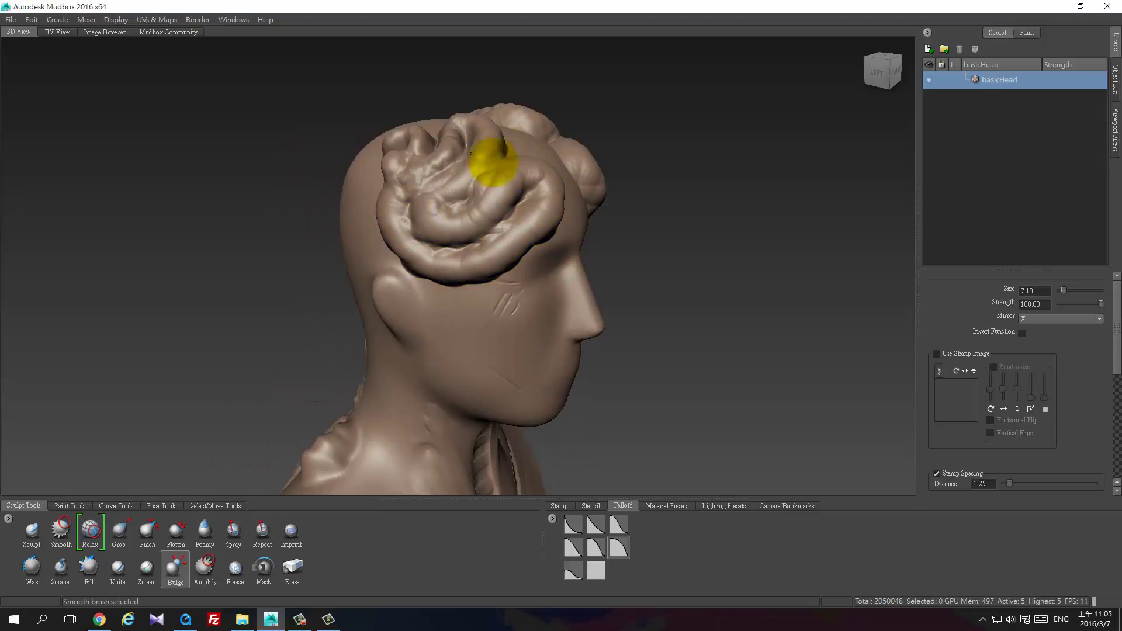
{"action": "key", "text": "shift"}
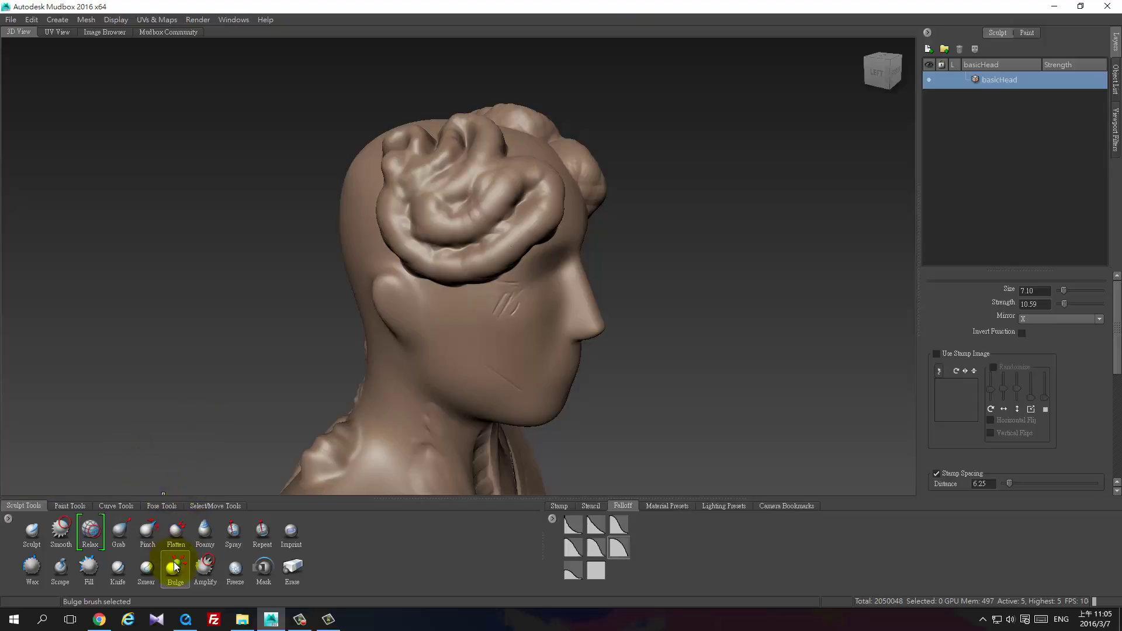
{"action": "mouse_move", "coordinate": [551, 363]}
{"action": "left_mouse_down", "text": "alt"}
{"action": "mouse_move", "coordinate": [361, 330]}
{"action": "mouse_move", "coordinate": [251, 494]}
{"action": "left_mouse_up", "text": "alt"}
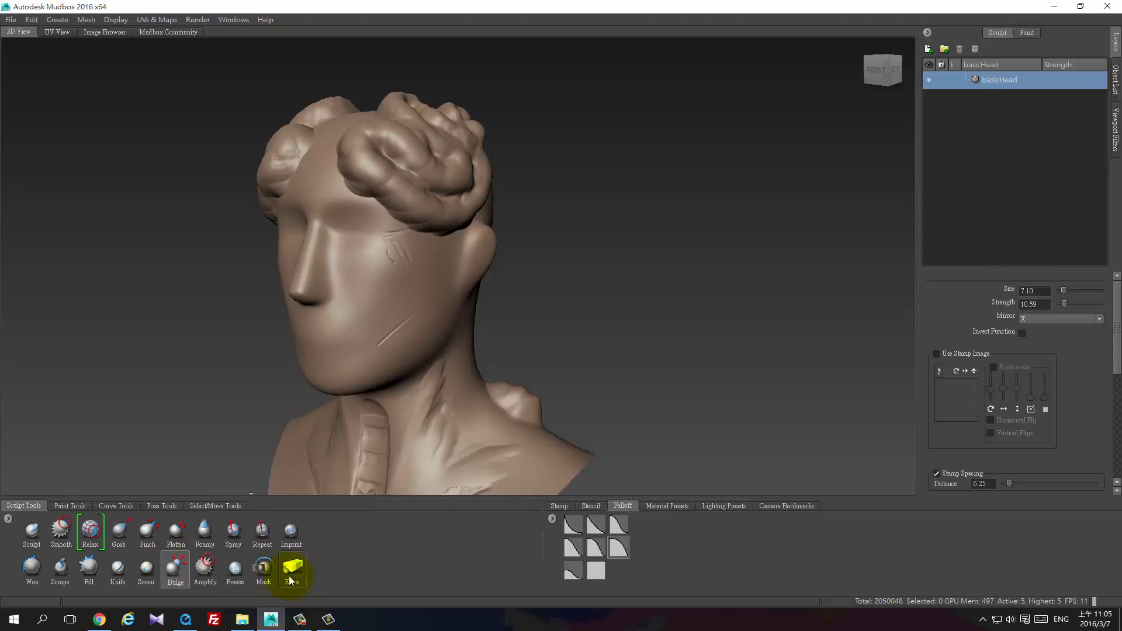
Step: Exaggerate the windpipe's rings with the Amplify brush at size 19.75, undoing the strokes that break the surface
{"action": "left_click", "coordinate": [204, 581]}
{"action": "left_click_drag", "start_coordinate": [483, 388], "coordinate": [407, 462], "text": "alt"}
{"action": "middle_click_drag", "start_coordinate": [407, 462], "coordinate": [457, 253], "text": "alt"}
{"action": "left_click_drag", "start_coordinate": [423, 348], "coordinate": [491, 358], "text": "alt"}
{"action": "right_click_drag", "start_coordinate": [458, 380], "coordinate": [450, 468], "text": "alt"}
{"action": "left_click_drag", "start_coordinate": [442, 401], "coordinate": [551, 388], "text": "alt"}
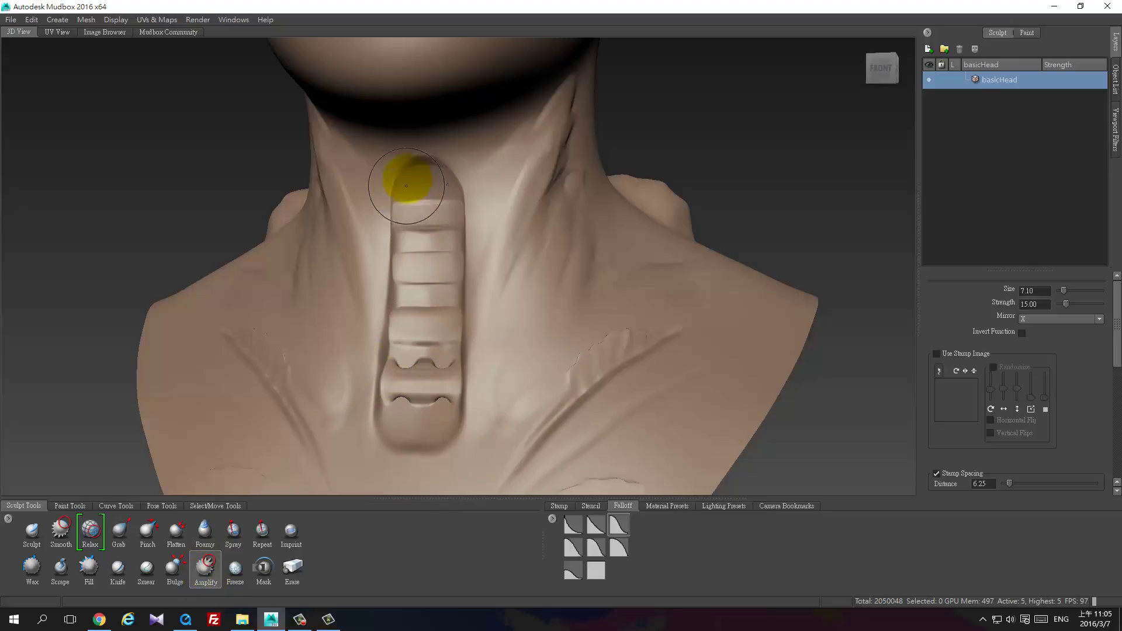
{"action": "mouse_move", "coordinate": [391, 190]}
{"action": "left_mouse_down"}
{"action": "mouse_move", "coordinate": [420, 268]}
{"action": "mouse_move", "coordinate": [433, 180]}
{"action": "mouse_move", "coordinate": [400, 425]}
{"action": "mouse_move", "coordinate": [421, 170]}
{"action": "mouse_move", "coordinate": [413, 175]}
{"action": "mouse_move", "coordinate": [370, 370]}
{"action": "mouse_move", "coordinate": [549, 56]}
{"action": "mouse_move", "coordinate": [520, 231]}
{"action": "left_mouse_up"}
{"action": "key", "text": "b"}
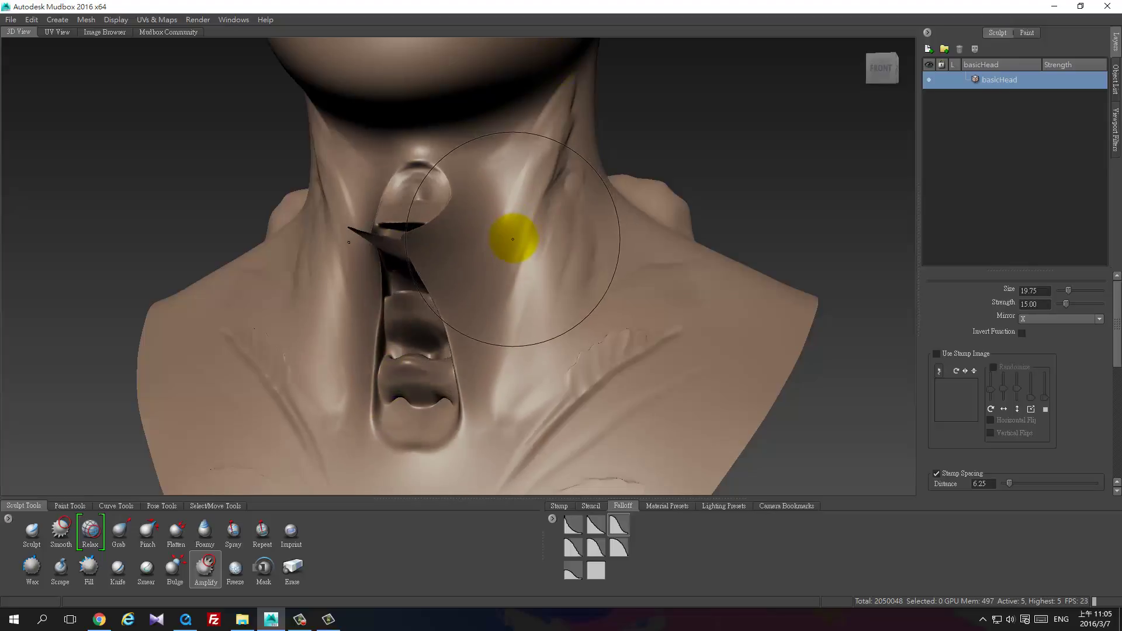
{"action": "key", "text": "ctrl+z"}
{"action": "left_click_drag", "start_coordinate": [430, 220], "coordinate": [436, 145]}
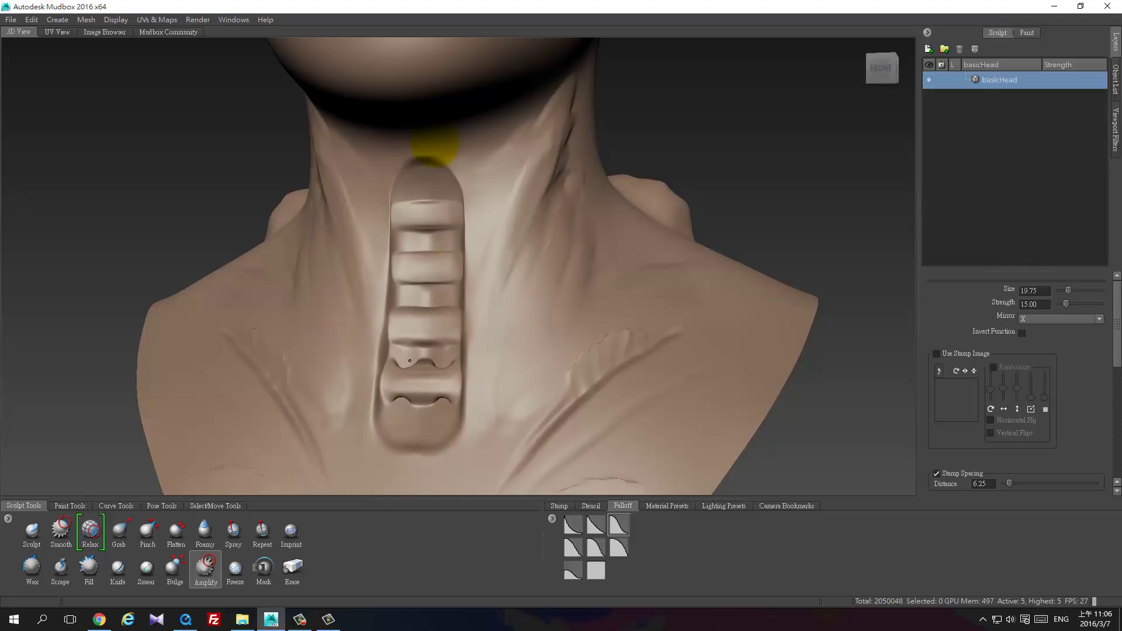
Step: Amplify the lumpy patches and their connecting band on the back of the neck
{"action": "mouse_move", "coordinate": [435, 143]}
{"action": "left_mouse_down", "text": "alt"}
{"action": "mouse_move", "coordinate": [586, 343]}
{"action": "mouse_move", "coordinate": [573, 401]}
{"action": "mouse_move", "coordinate": [594, 348]}
{"action": "mouse_move", "coordinate": [659, 325]}
{"action": "mouse_move", "coordinate": [508, 438]}
{"action": "left_mouse_up", "text": "alt"}
{"action": "mouse_move", "coordinate": [749, 280]}
{"action": "left_mouse_down", "text": "alt"}
{"action": "mouse_move", "coordinate": [664, 341]}
{"action": "mouse_move", "coordinate": [461, 376]}
{"action": "mouse_move", "coordinate": [316, 374]}
{"action": "mouse_move", "coordinate": [346, 374]}
{"action": "left_mouse_up", "text": "alt"}
{"action": "left_click", "coordinate": [491, 289]}
{"action": "mouse_move", "coordinate": [528, 273]}
{"action": "left_mouse_down"}
{"action": "mouse_move", "coordinate": [561, 191]}
{"action": "mouse_move", "coordinate": [538, 275]}
{"action": "mouse_move", "coordinate": [532, 216]}
{"action": "left_mouse_up"}
{"action": "right_click_drag", "start_coordinate": [556, 312], "coordinate": [541, 296], "text": "alt"}
{"action": "mouse_move", "coordinate": [545, 308]}
{"action": "left_mouse_down", "text": "alt"}
{"action": "mouse_move", "coordinate": [551, 266]}
{"action": "mouse_move", "coordinate": [459, 258]}
{"action": "mouse_move", "coordinate": [526, 266]}
{"action": "left_mouse_up", "text": "alt"}
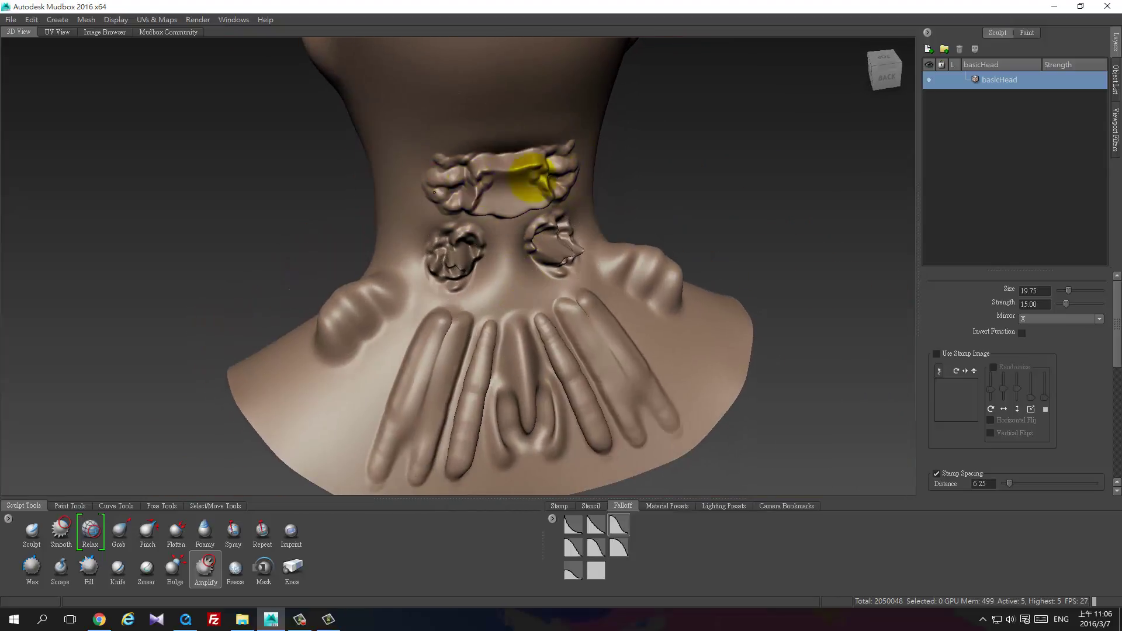
Step: Amplify the collarbone grooves and the muscle relief on the side of the neck
{"action": "mouse_move", "coordinate": [554, 290]}
{"action": "left_mouse_down", "text": "alt"}
{"action": "mouse_move", "coordinate": [709, 293]}
{"action": "mouse_move", "coordinate": [576, 247]}
{"action": "mouse_move", "coordinate": [526, 313]}
{"action": "left_mouse_up", "text": "alt"}
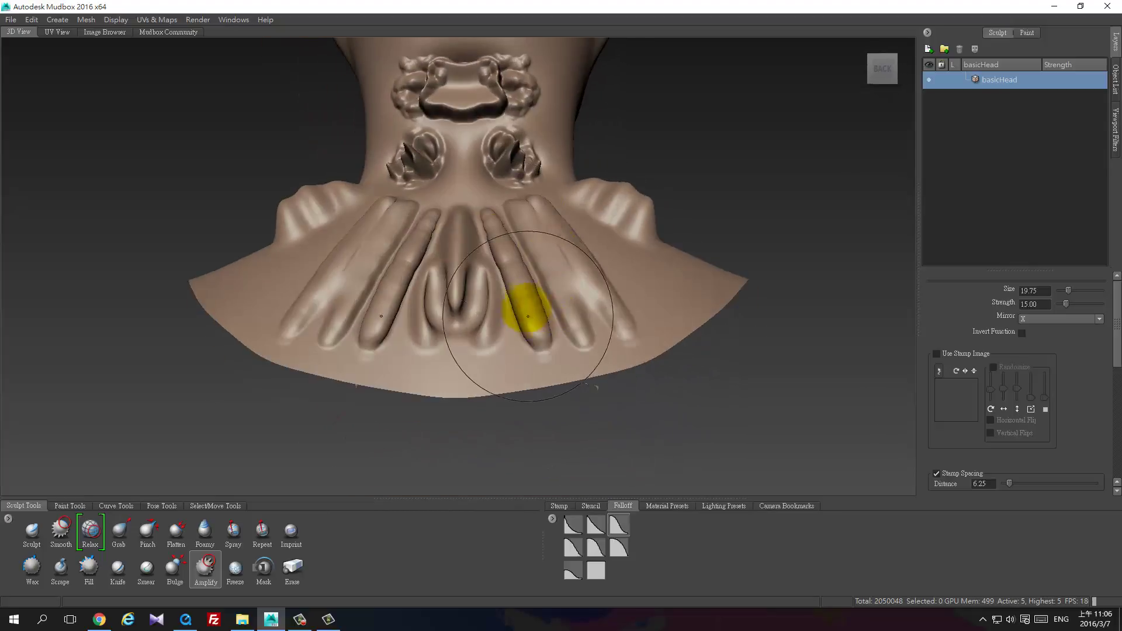
{"action": "mouse_move", "coordinate": [526, 313]}
{"action": "right_mouse_down", "text": "alt"}
{"action": "mouse_move", "coordinate": [513, 349]}
{"action": "mouse_move", "coordinate": [453, 293]}
{"action": "right_mouse_up", "text": "alt"}
{"action": "mouse_move", "coordinate": [454, 293]}
{"action": "left_mouse_down", "text": "alt"}
{"action": "mouse_move", "coordinate": [556, 258]}
{"action": "mouse_move", "coordinate": [499, 305]}
{"action": "mouse_move", "coordinate": [623, 324]}
{"action": "mouse_move", "coordinate": [470, 194]}
{"action": "left_mouse_up", "text": "alt"}
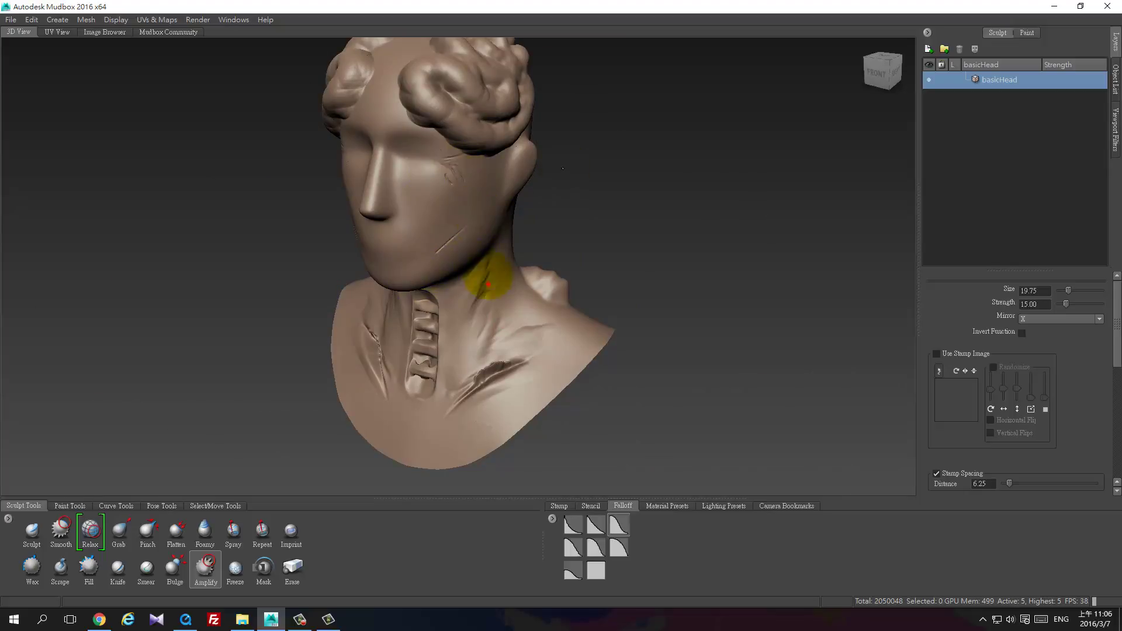
{"action": "mouse_move", "coordinate": [487, 284]}
{"action": "left_mouse_down", "text": "alt"}
{"action": "mouse_move", "coordinate": [443, 201]}
{"action": "mouse_move", "coordinate": [438, 258]}
{"action": "left_mouse_up", "text": "alt"}
Step: Try deepening the cut marks beside the eye with the Amplify brush
{"action": "right_click_drag", "start_coordinate": [439, 257], "coordinate": [431, 420], "text": "alt"}
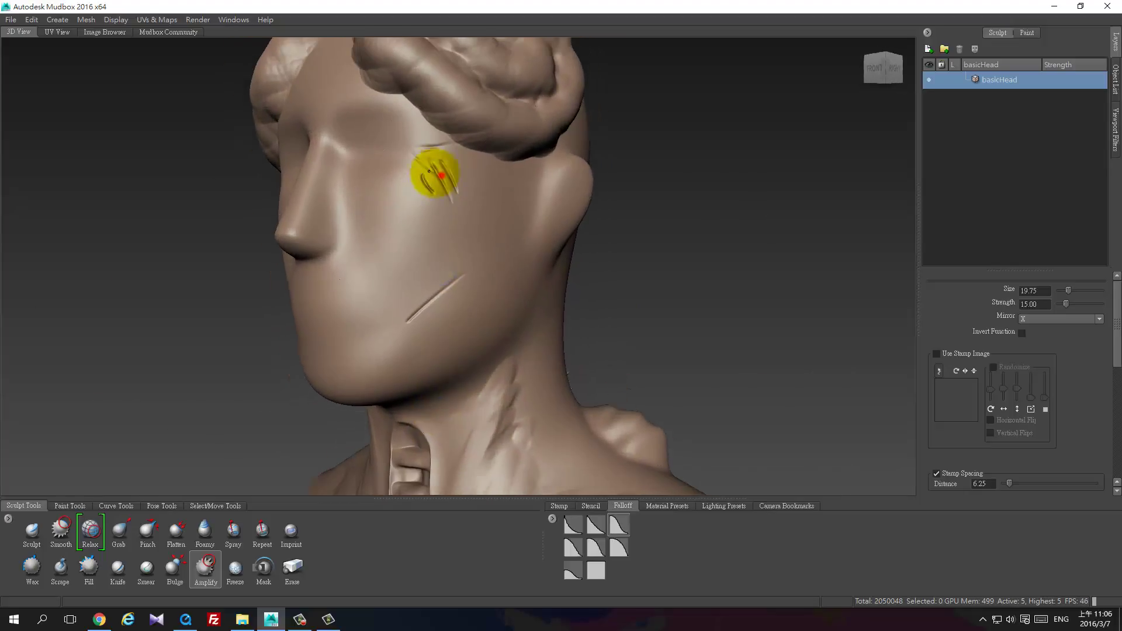
{"action": "left_click_drag", "start_coordinate": [456, 270], "coordinate": [522, 267], "text": "alt"}
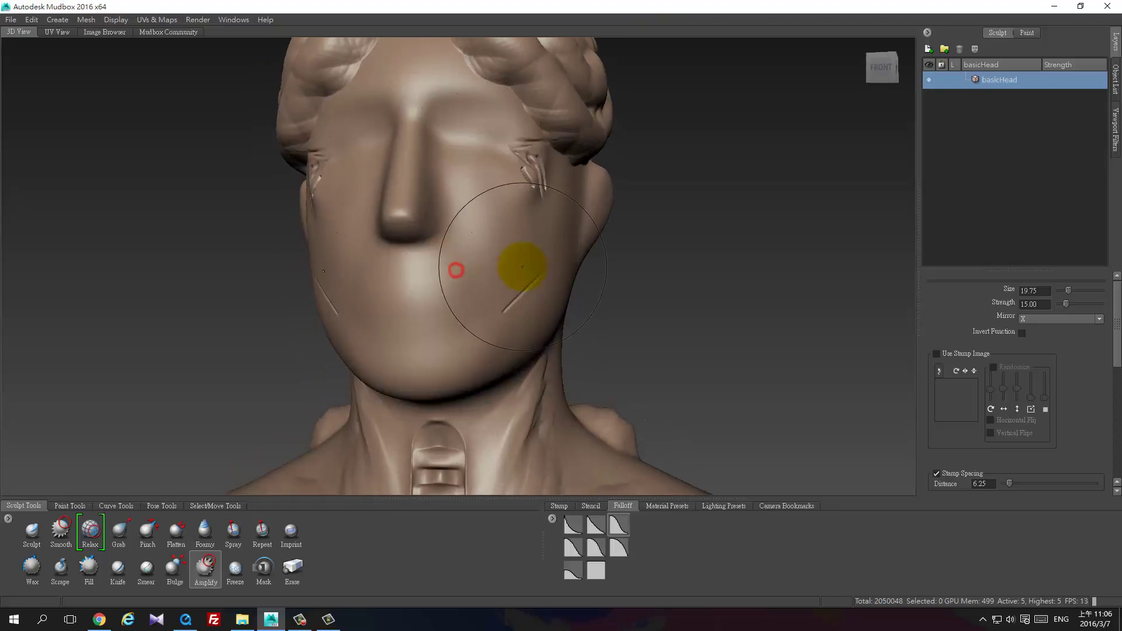
{"action": "mouse_move", "coordinate": [497, 305]}
{"action": "left_mouse_down", "text": "alt"}
{"action": "mouse_move", "coordinate": [646, 305]}
{"action": "mouse_move", "coordinate": [501, 321]}
{"action": "mouse_move", "coordinate": [415, 266]}
{"action": "left_mouse_up", "text": "alt"}
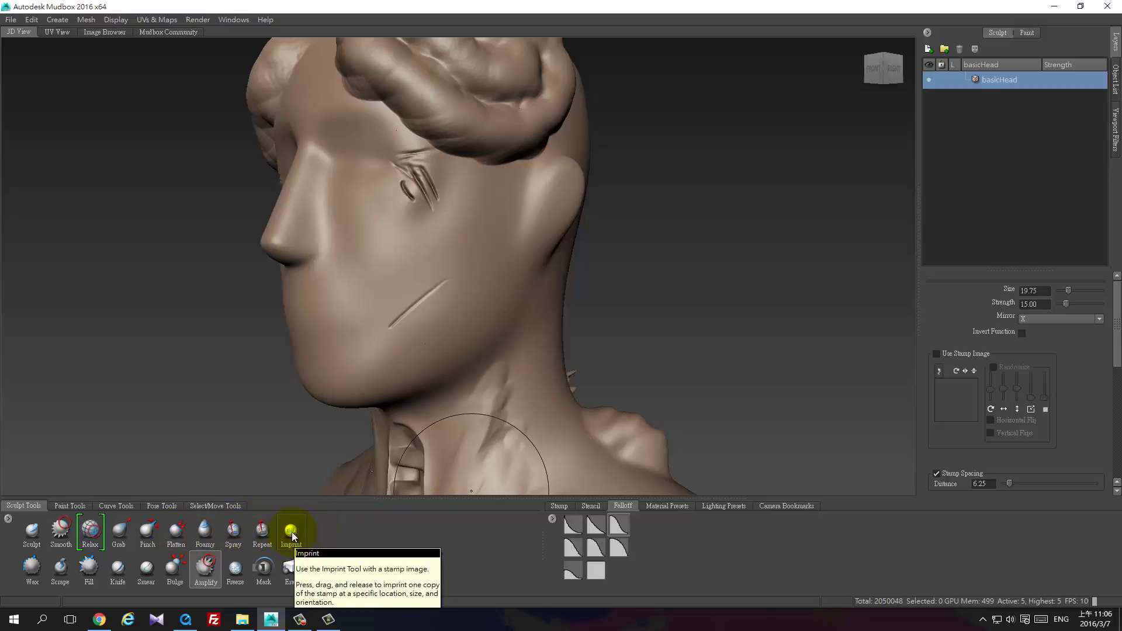
Step: Try a Spray brush stroke with its stamp image on the cheek and undo the latest strokes
{"action": "left_click", "coordinate": [263, 537]}
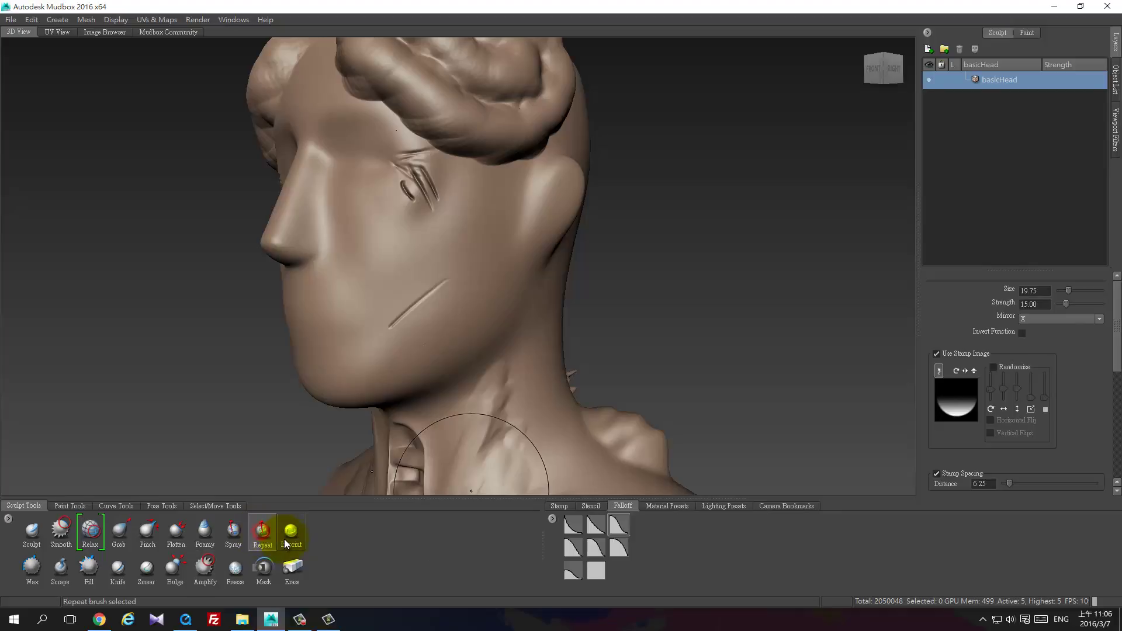
{"action": "left_click", "coordinate": [234, 533]}
{"action": "mouse_move", "coordinate": [413, 338]}
{"action": "left_mouse_down"}
{"action": "mouse_move", "coordinate": [395, 268]}
{"action": "mouse_move", "coordinate": [513, 293]}
{"action": "mouse_move", "coordinate": [384, 361]}
{"action": "left_mouse_up"}
{"action": "key", "text": "ctrl+z"}
{"action": "key", "text": "ctrl+z"}
{"action": "key", "text": "ctrl+z"}
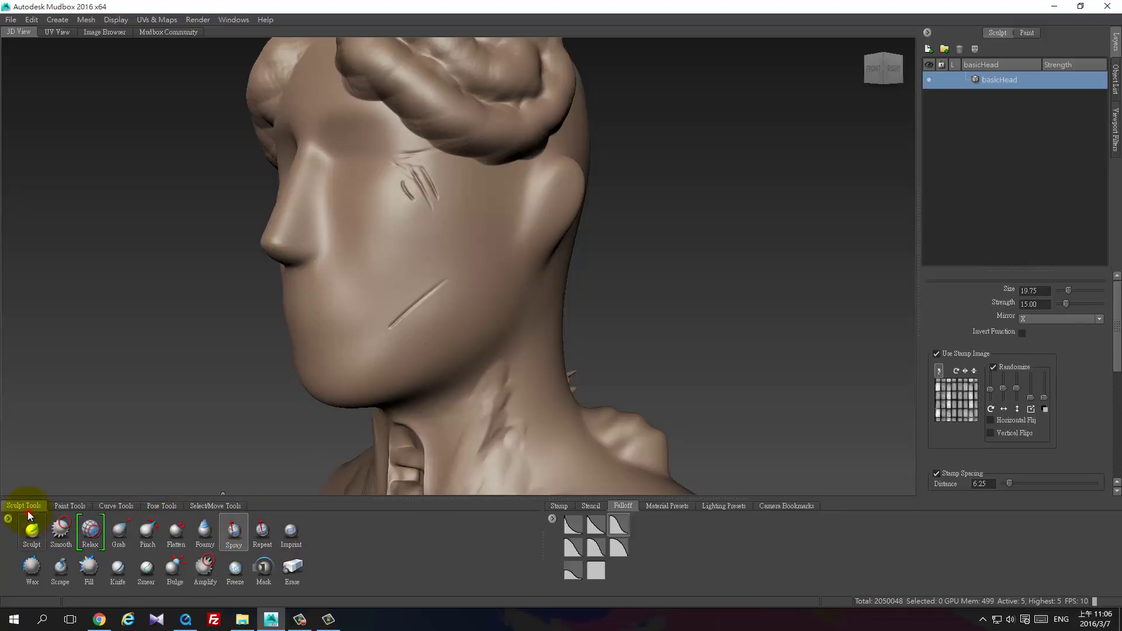
Step: Switch back to the Sculpt brush
{"action": "left_click", "coordinate": [34, 530]}
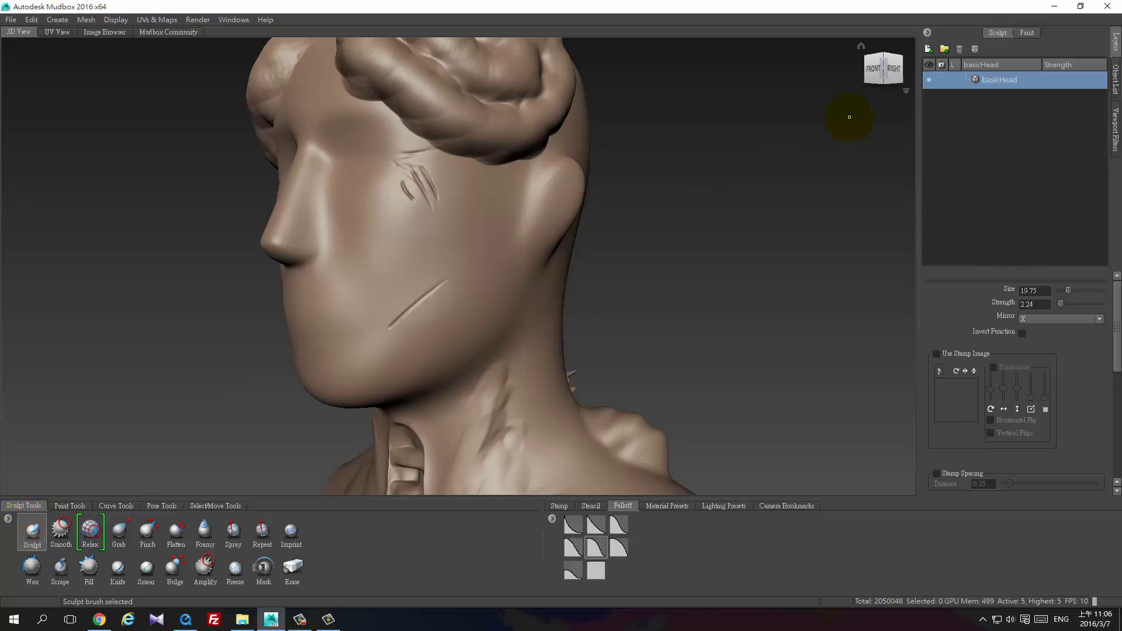
{"action": "left_click", "coordinate": [300, 619]}
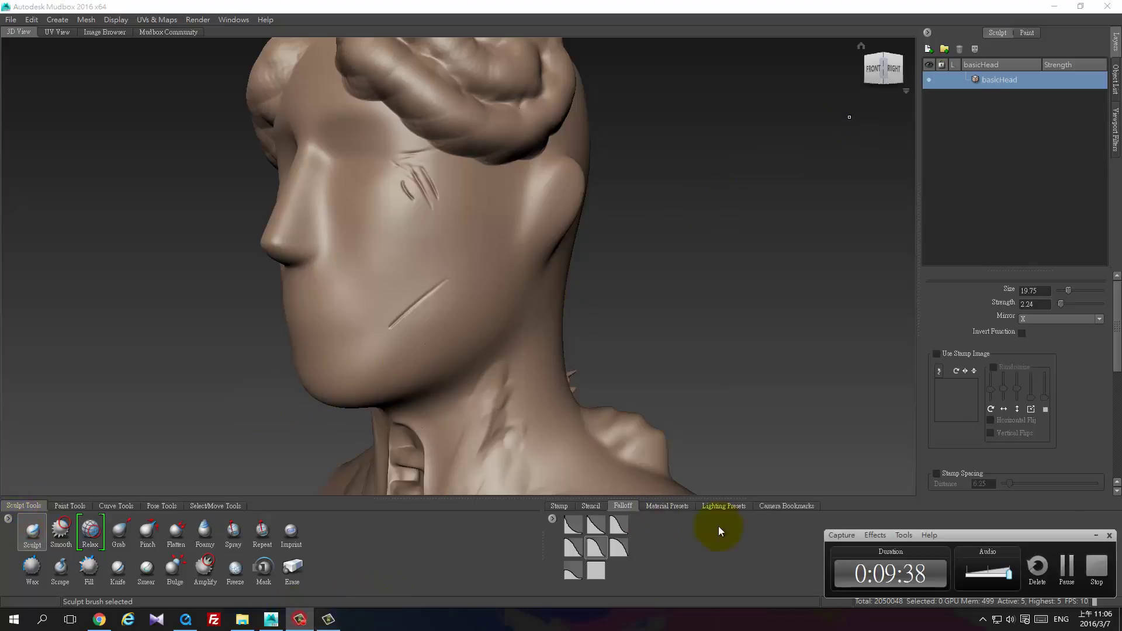